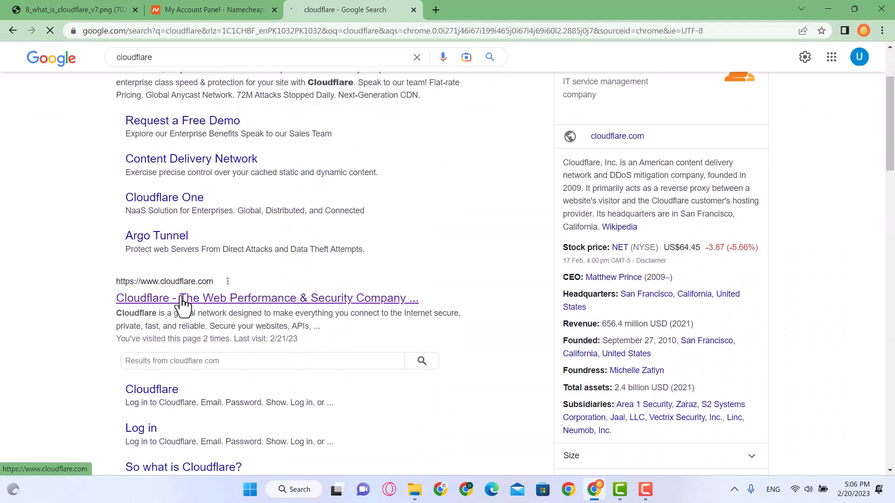
# Open the Cloudflare website from the search results, go to its sign-up page and fill in the account email address
pyautogui.click(189, 299)
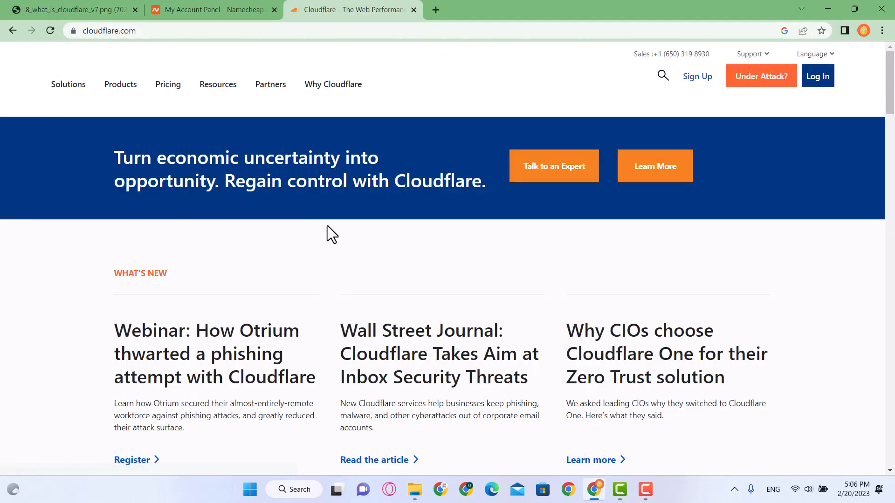
pyautogui.click(698, 87)
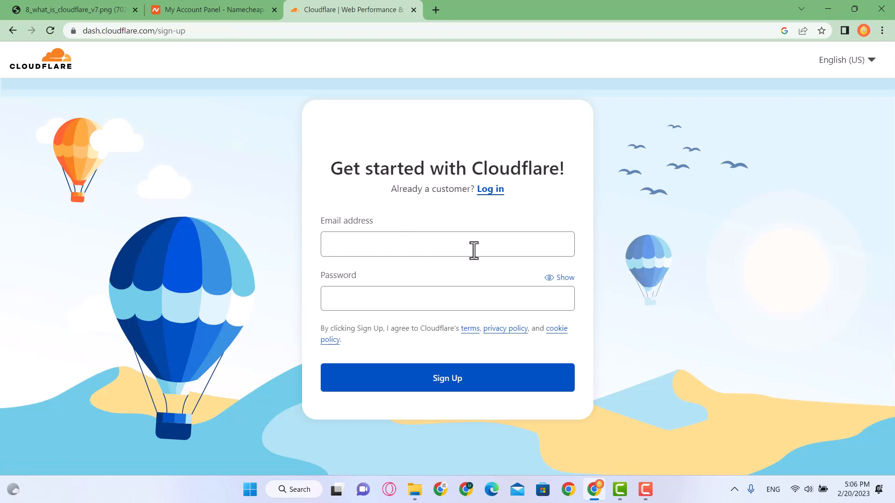
pyautogui.click(389, 241)
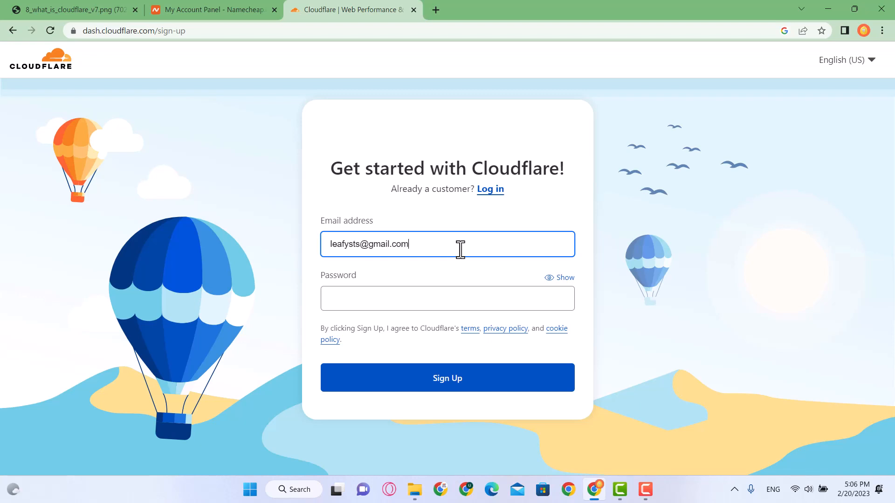
pyautogui.press('Tab')
# Enter the account password to complete the Cloudflare sign-up, and open the account's Websites page
pyautogui.rightClick(443, 301)
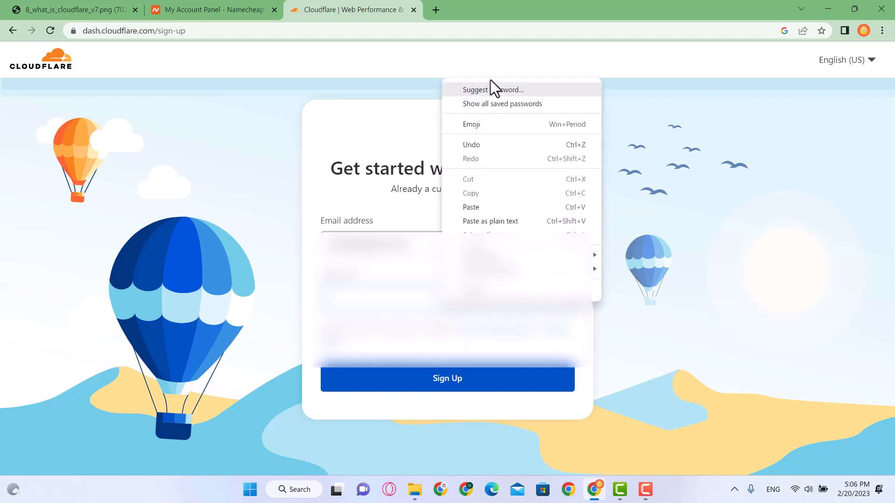
pyautogui.click(517, 89)
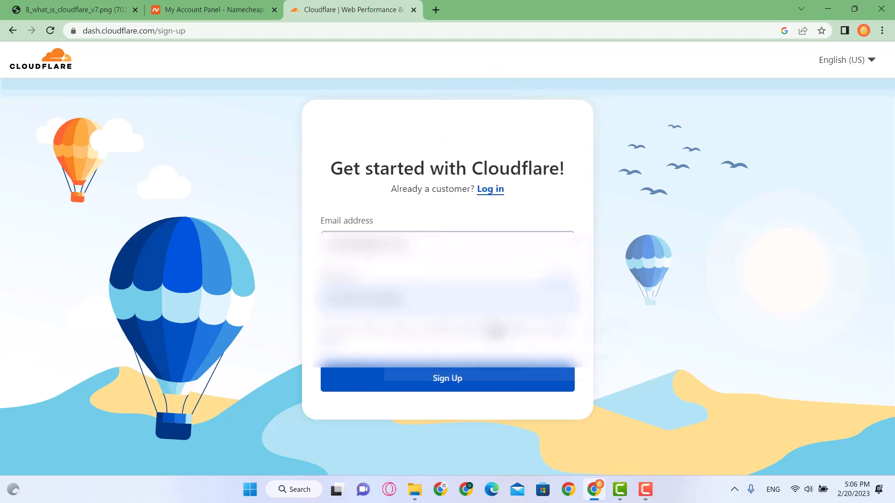
pyautogui.click(495, 331)
pyautogui.scroll(-2, 456, 306)
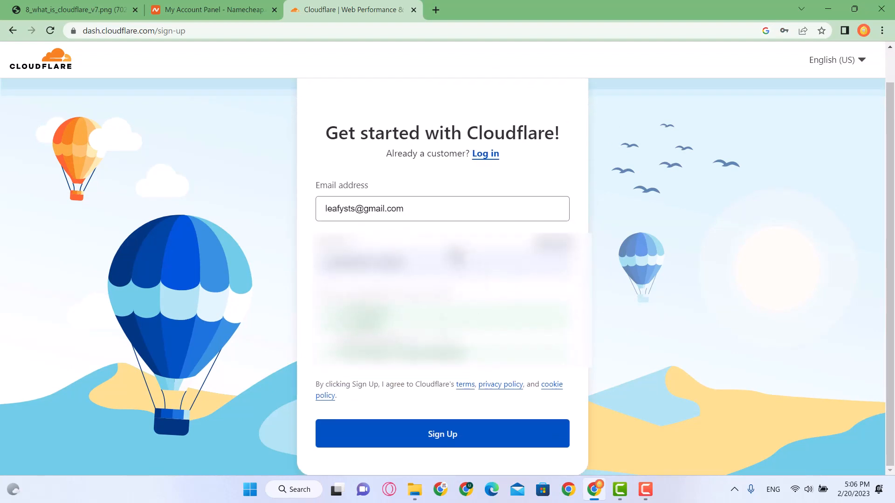
pyautogui.click(485, 264)
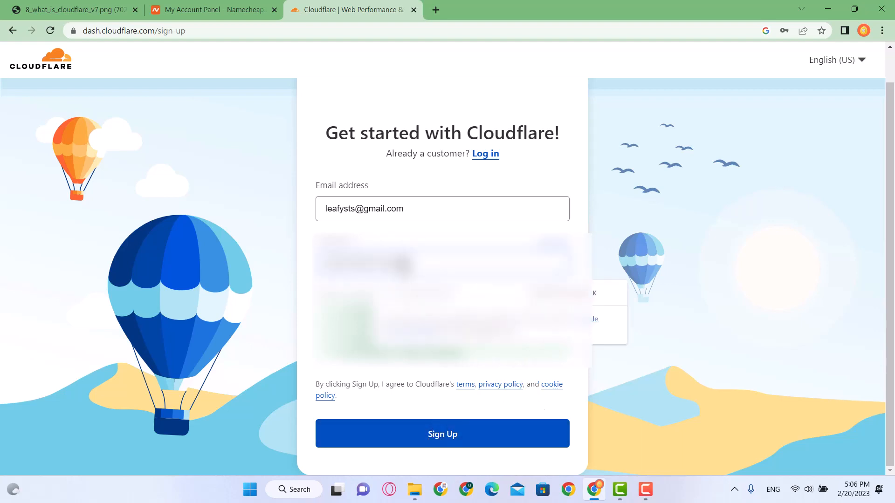
pyautogui.click(487, 412)
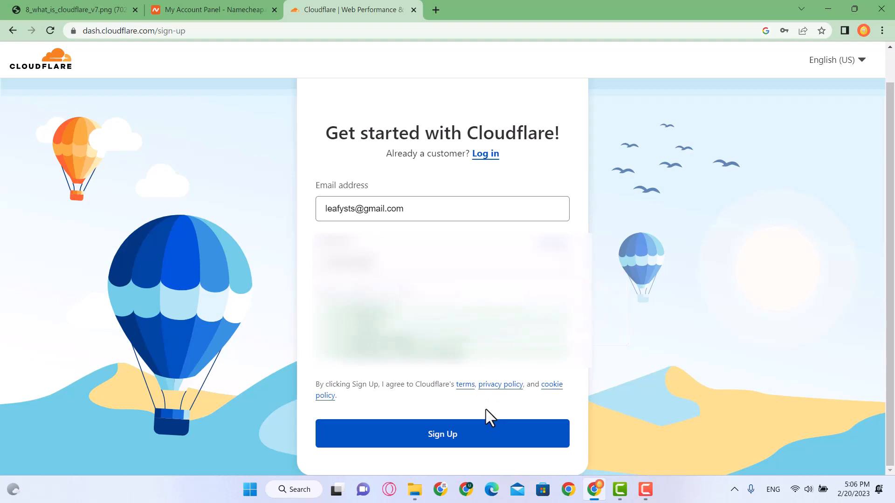
pyautogui.click(440, 438)
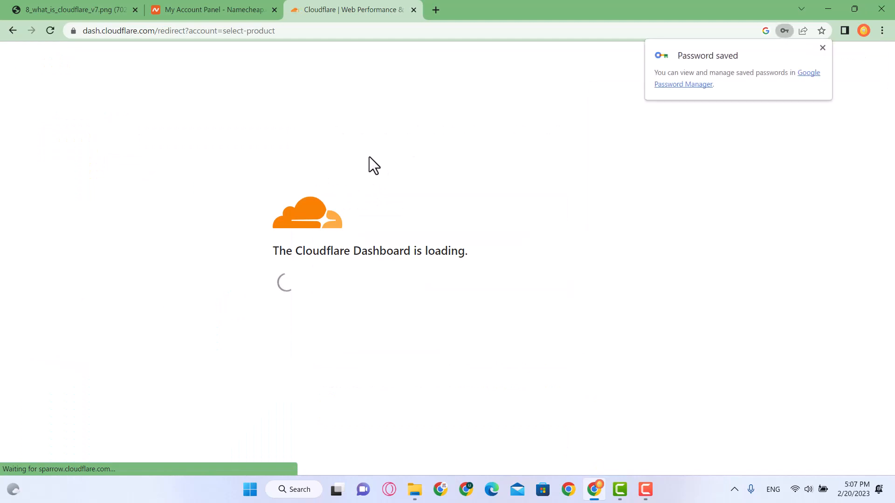
pyautogui.click(823, 48)
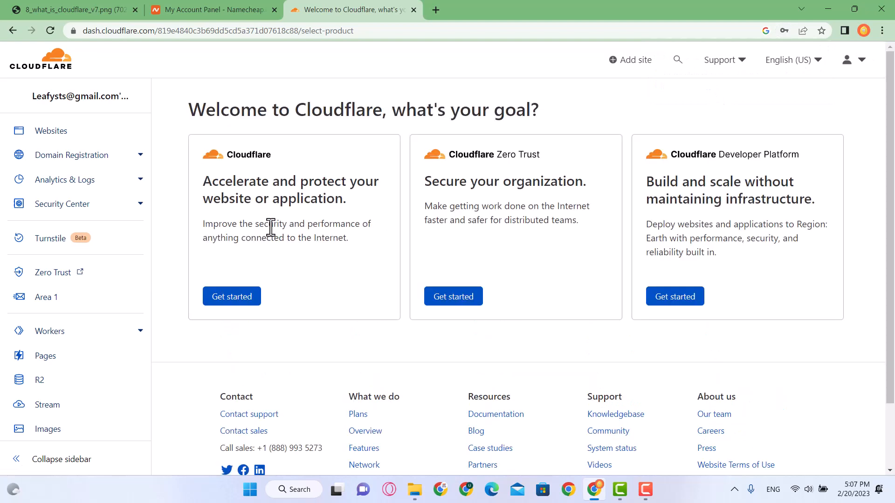
pyautogui.click(51, 135)
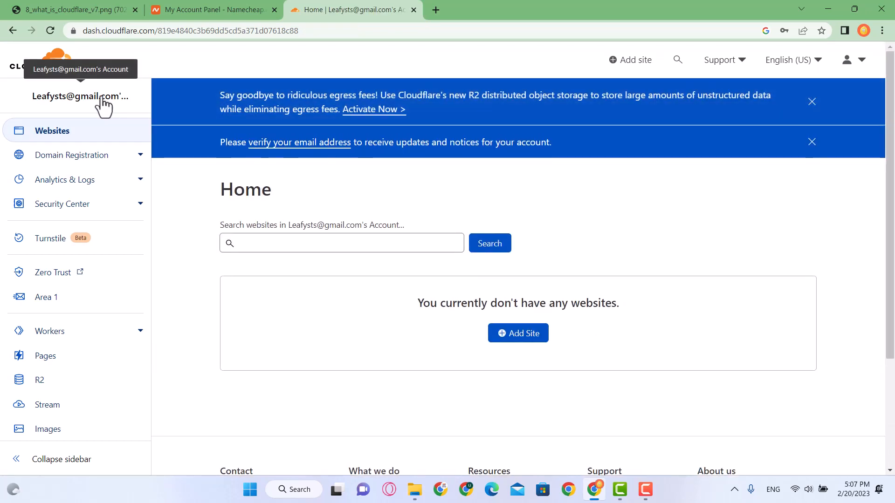
pyautogui.click(437, 10)
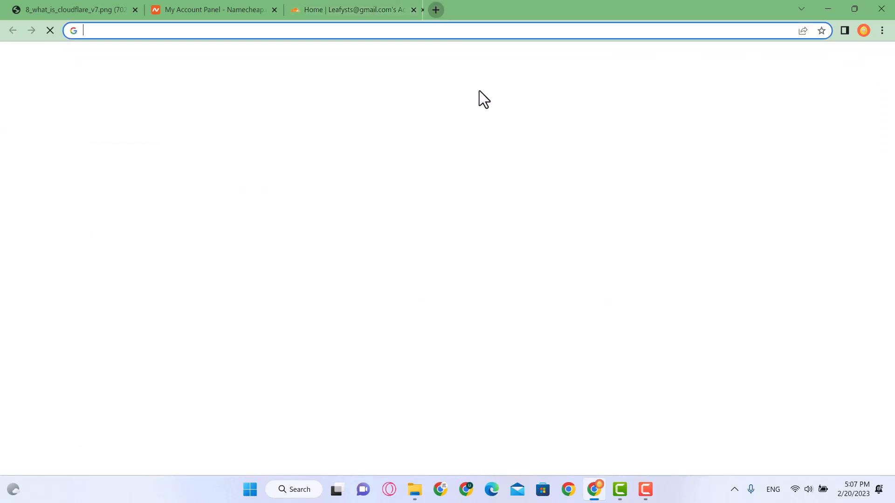
pyautogui.write('mai')
pyautogui.press('Return')
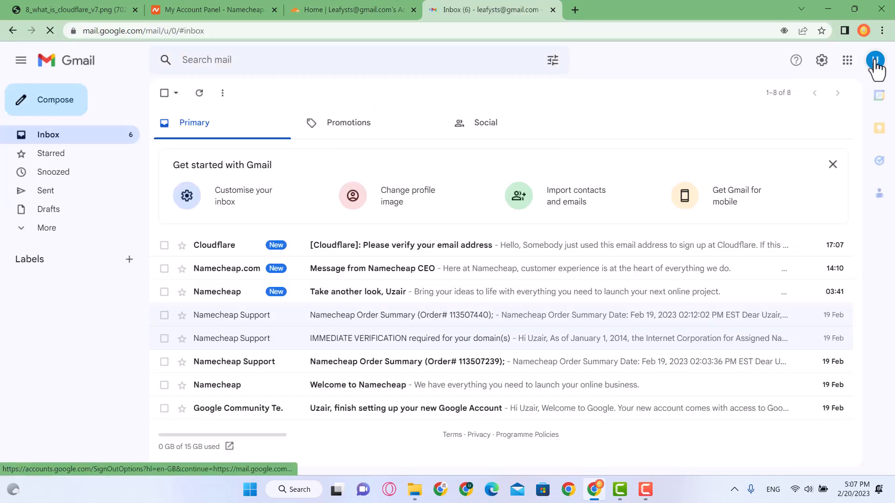
pyautogui.click(874, 62)
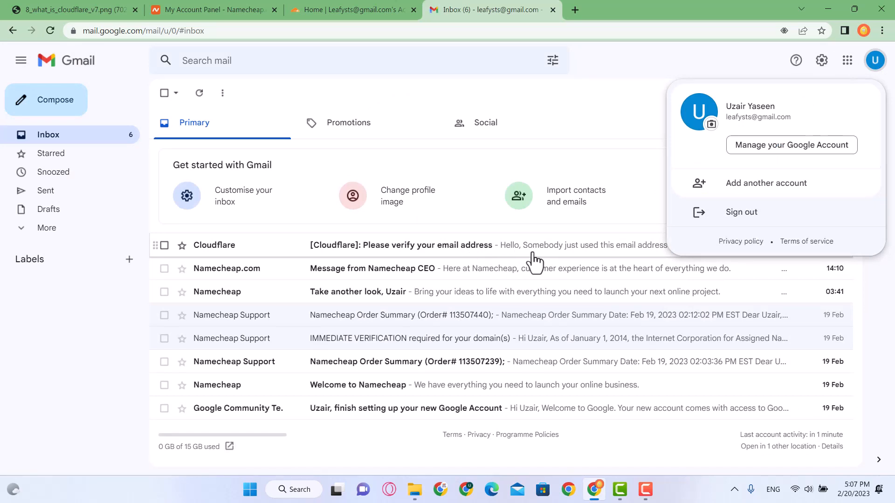
pyautogui.click(553, 250)
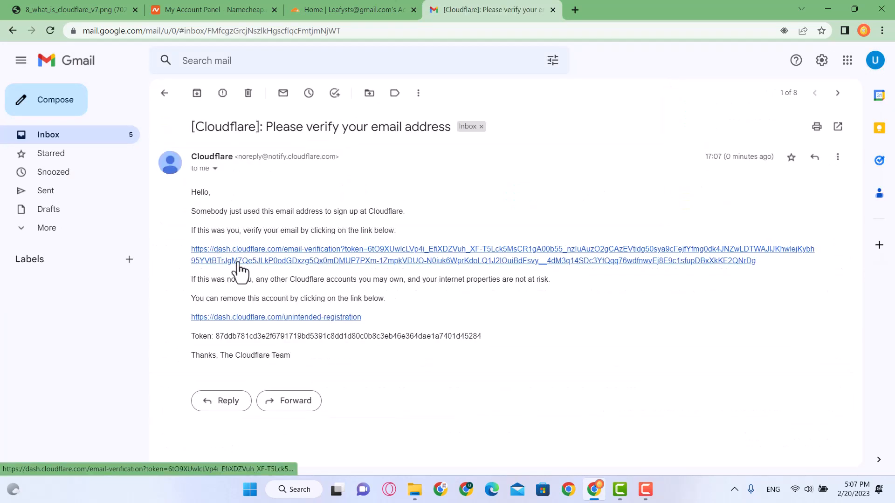
pyautogui.click(278, 257)
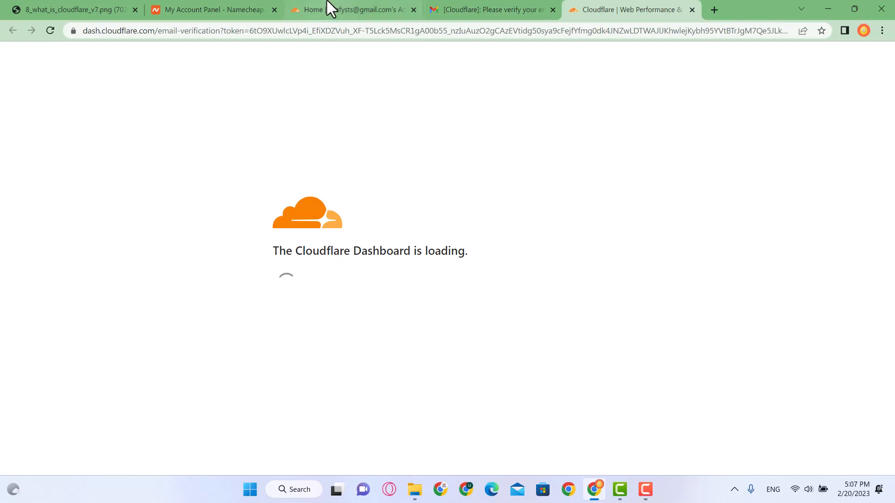
# Close the old Cloudflare dashboard tab and continue to the dashboard from the email verification page
pyautogui.moveTo(326, 10)
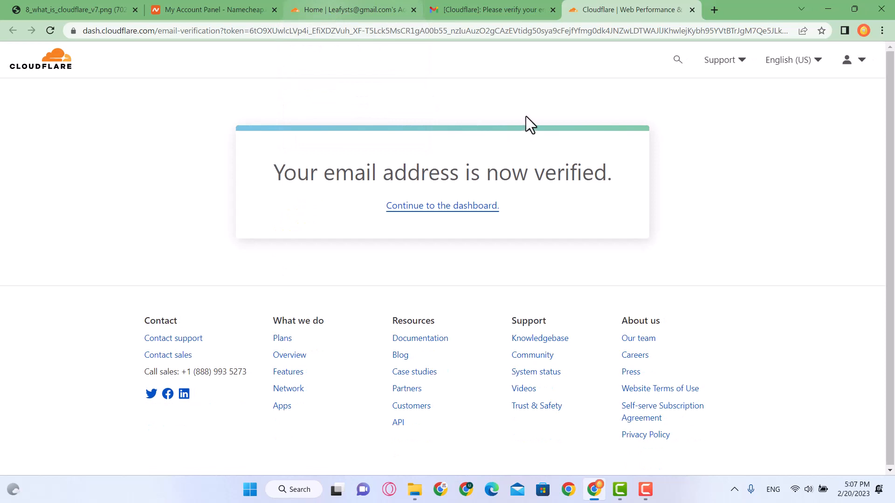
pyautogui.middleClick(351, 10)
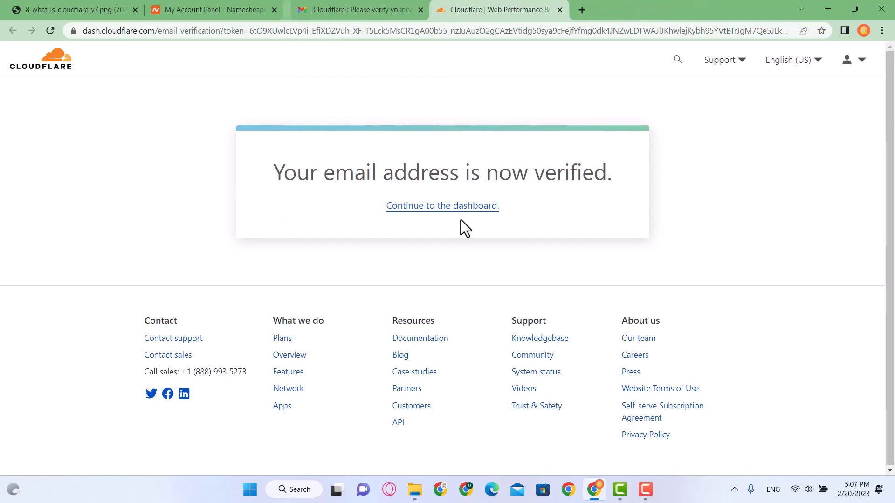
pyautogui.click(460, 207)
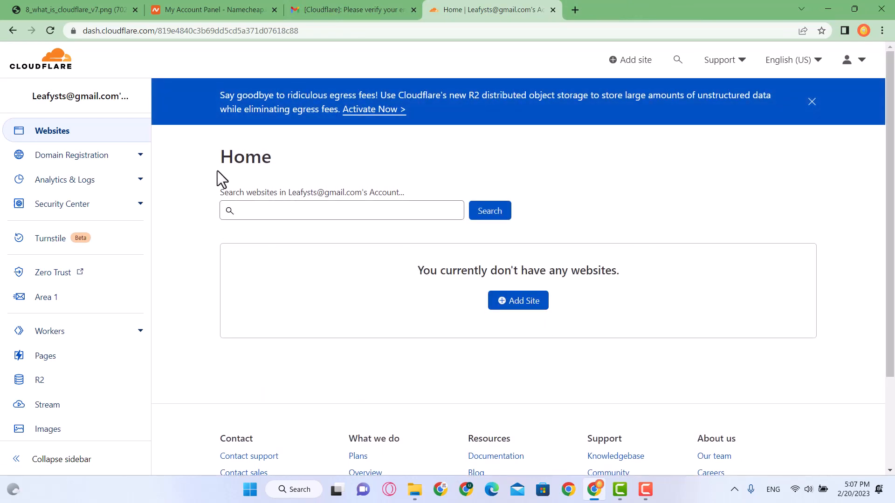
# Start adding a site in Cloudflare and fill in leafyst.com, copied from the Namecheap account dashboard
pyautogui.click(525, 306)
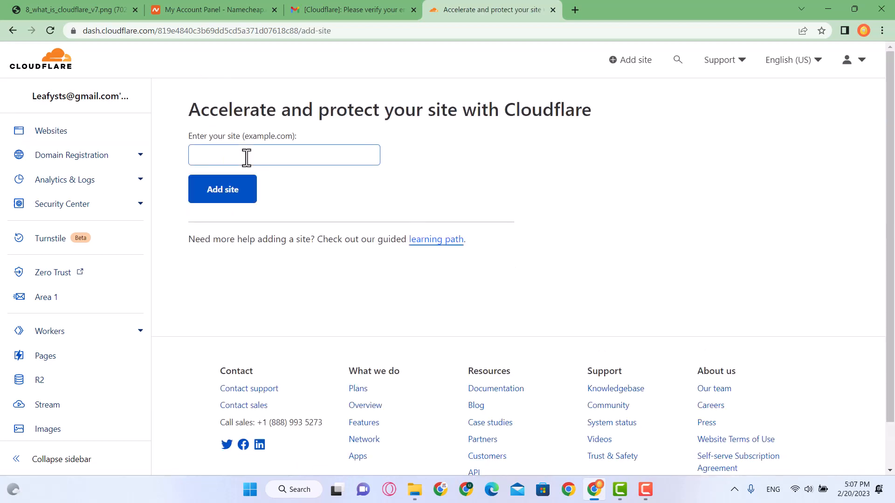
pyautogui.click(246, 155)
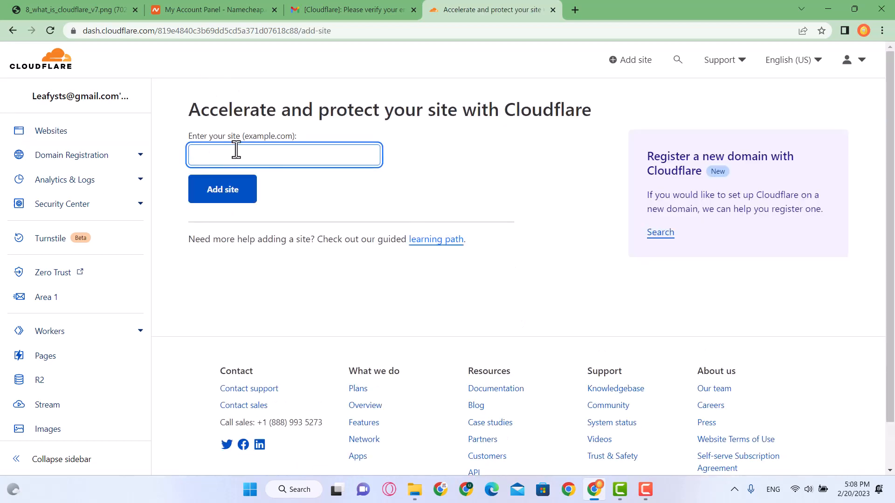
pyautogui.click(196, 6)
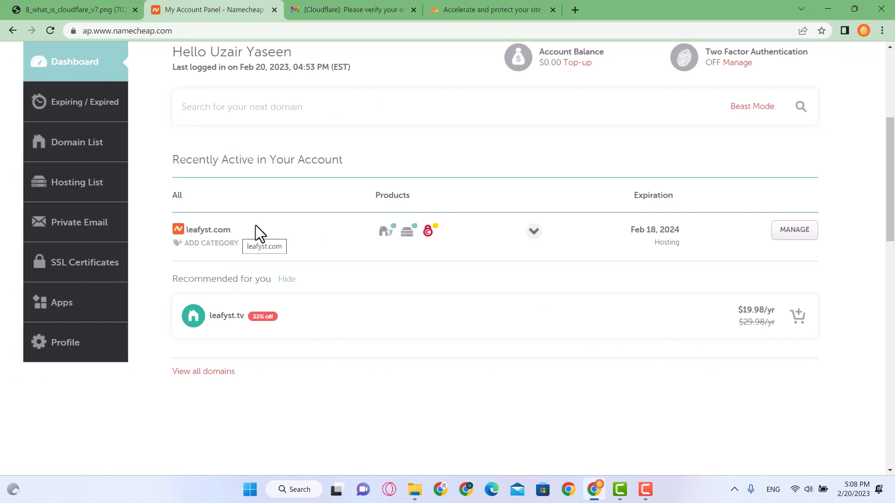
pyautogui.scroll(4, 254, 210)
pyautogui.scroll(-3, 254, 211)
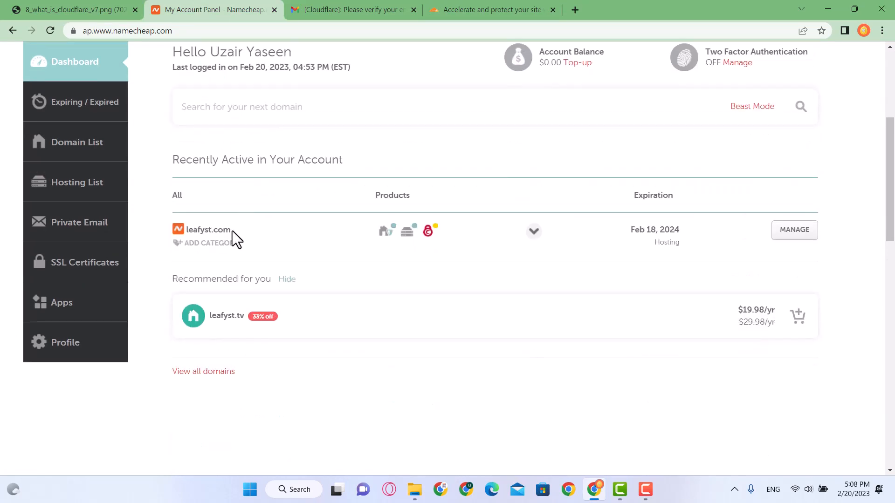
pyautogui.moveTo(232, 231); pyautogui.dragTo(190, 230)
pyautogui.hotkey('ctrl', 'c')
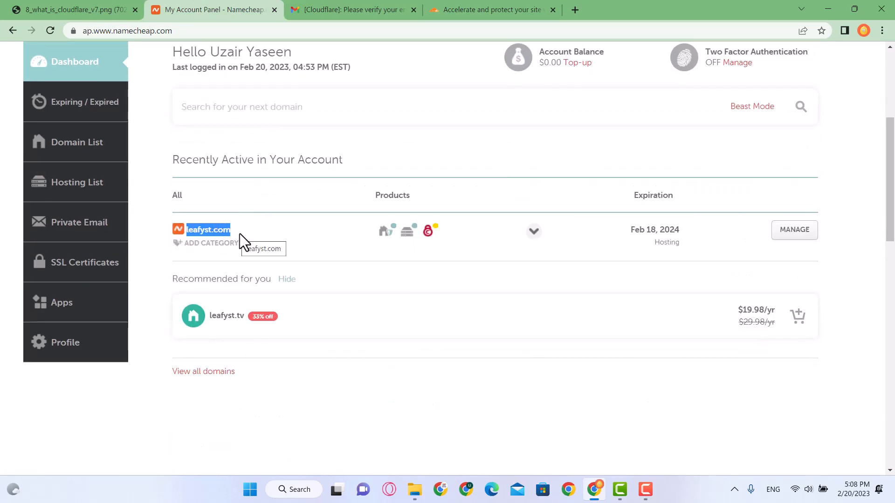
pyautogui.click(507, 8)
pyautogui.hotkey('ctrl', 'v')
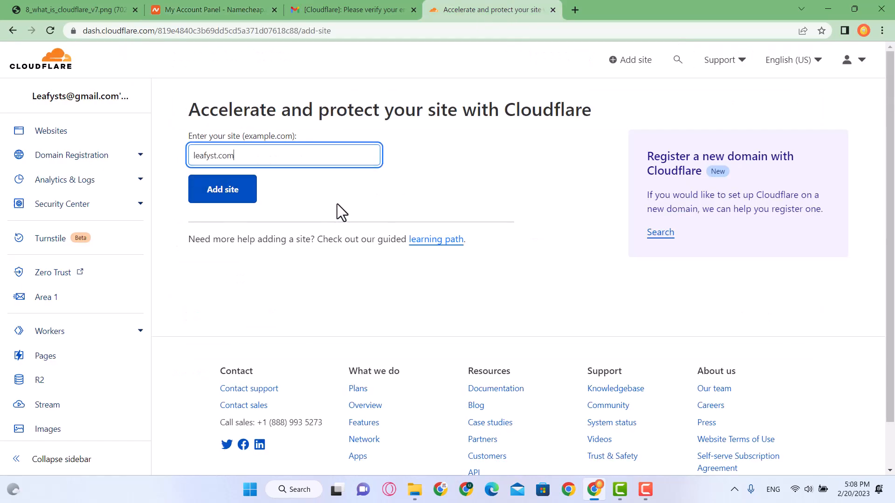
pyautogui.click(195, 155)
pyautogui.write('www.')
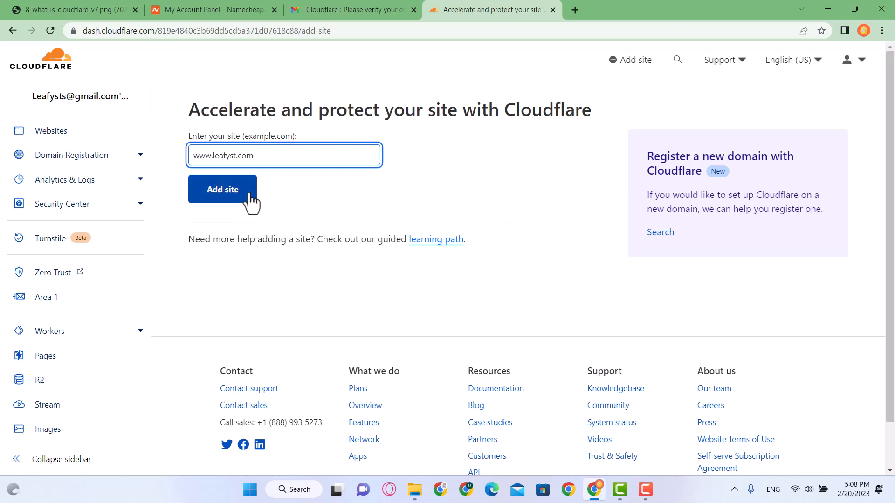
pyautogui.click(225, 194)
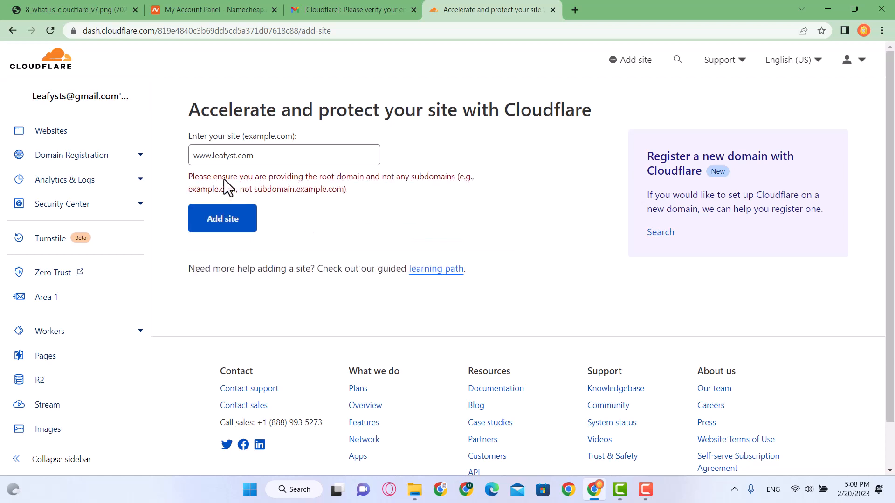
pyautogui.click(214, 157)
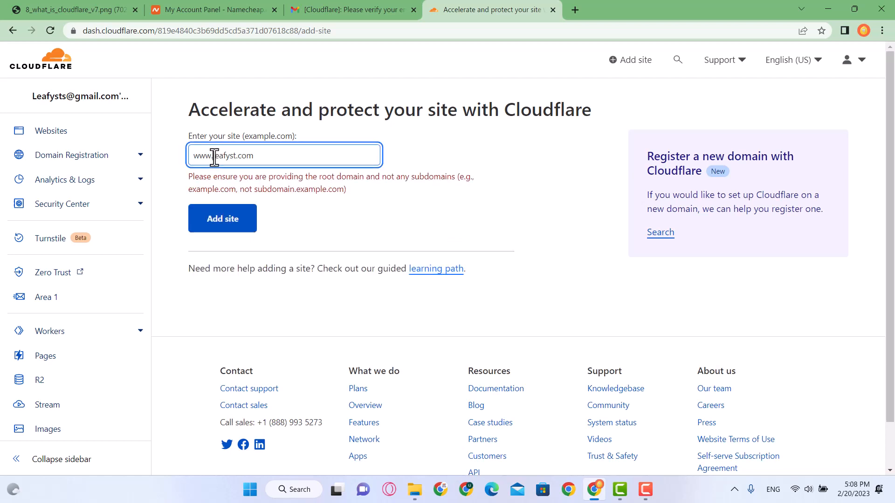
pyautogui.hotkey('shift', 'Home')
pyautogui.press('BackSpace')
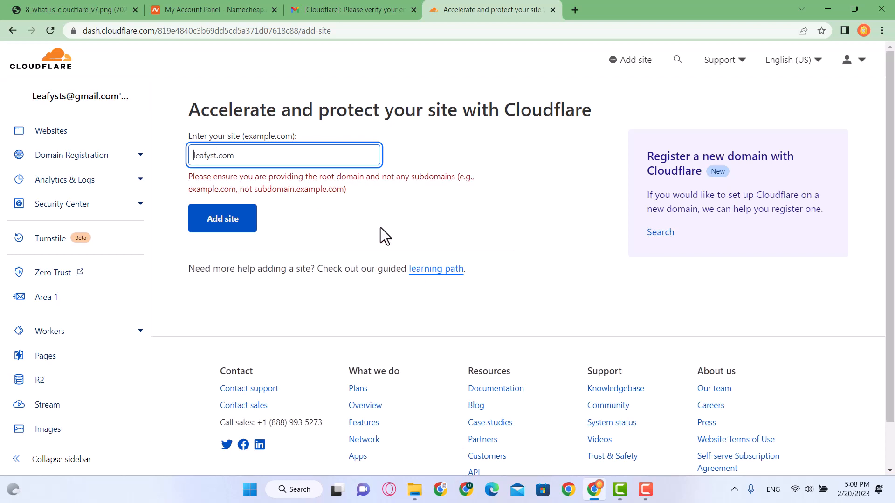
pyautogui.click(234, 223)
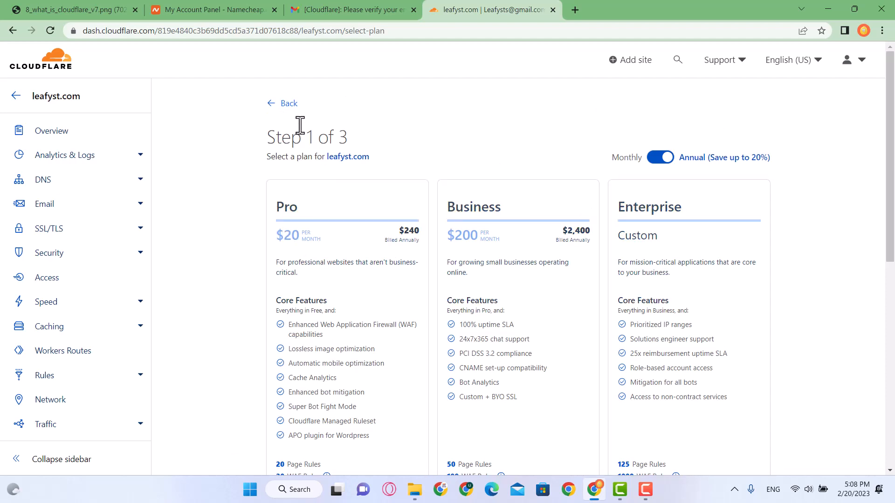
# Choose the Free plan for leafyst.com and continue to the DNS record scan
pyautogui.scroll(-5, 300, 124)
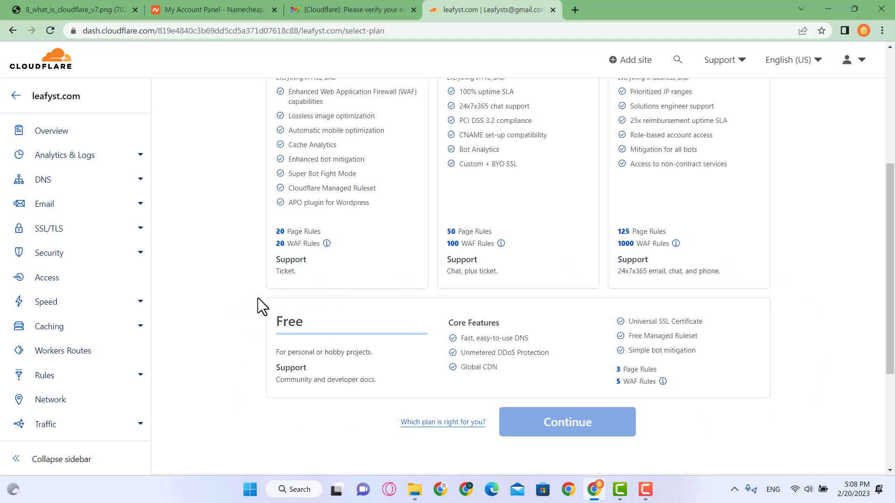
pyautogui.click(383, 325)
pyautogui.scroll(-3, 600, 346)
pyautogui.scroll(1, 550, 299)
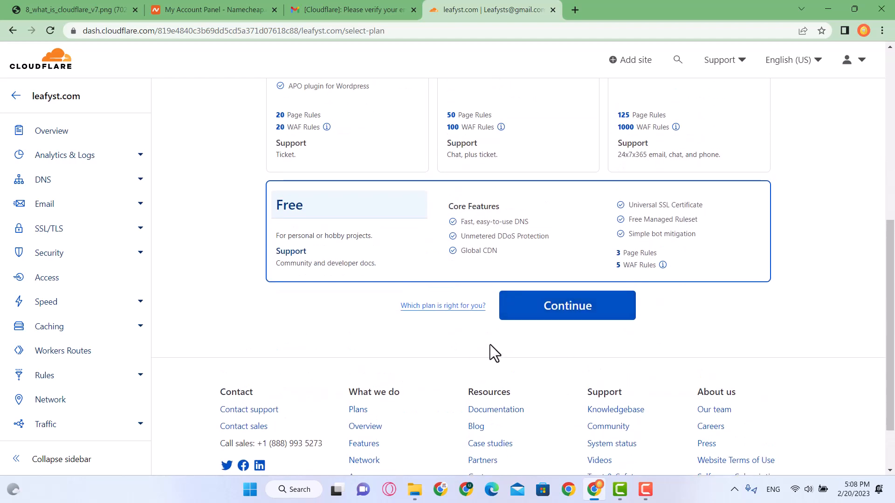
pyautogui.click(565, 324)
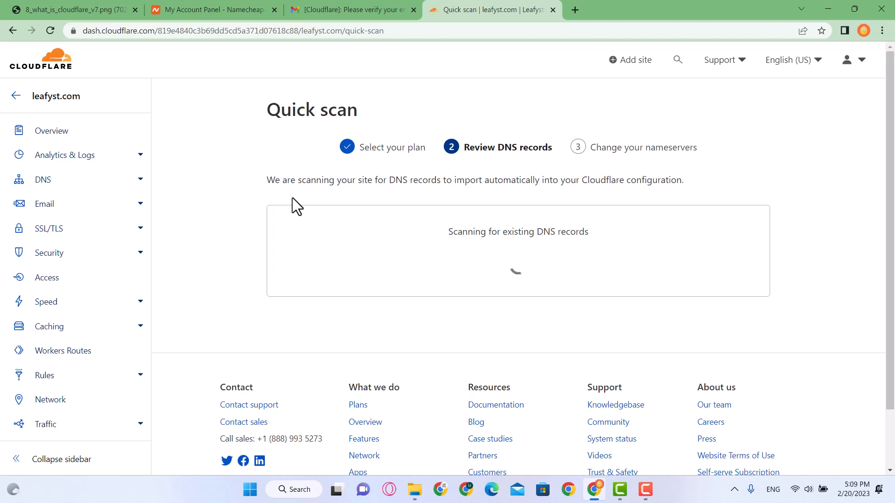
# Delete the scanned MX records for leafyst.com that point to the eforward3 and eforward2 mail servers
pyautogui.scroll(-4, 292, 198)
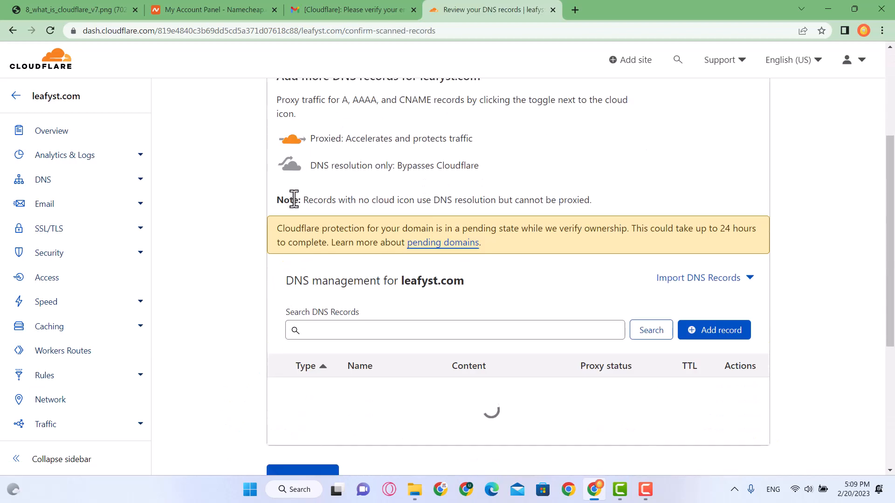
pyautogui.scroll(-5, 371, 278)
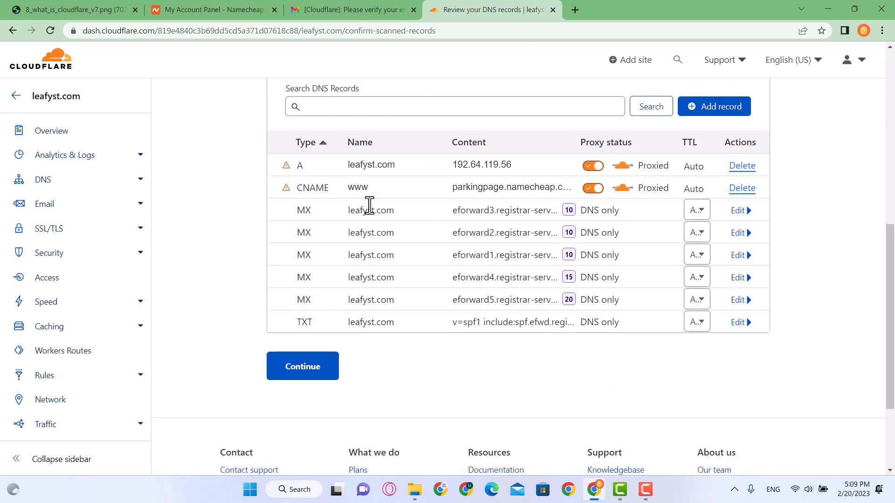
pyautogui.click(748, 211)
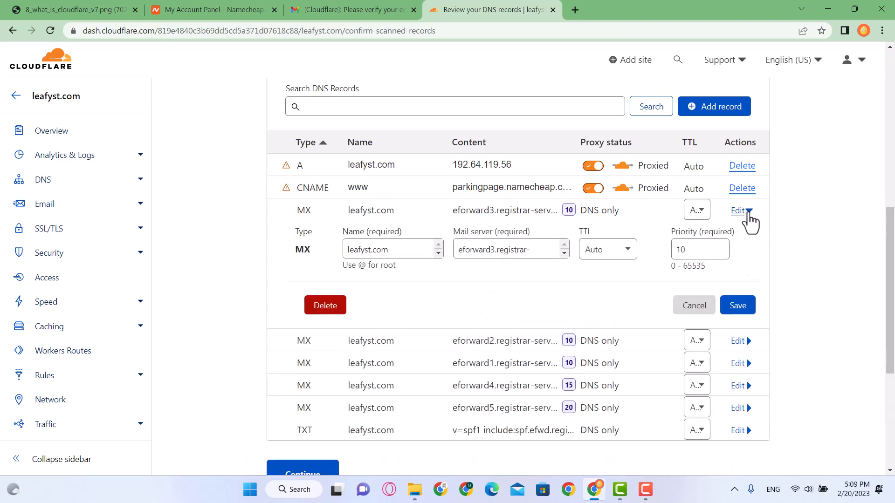
pyautogui.click(327, 309)
pyautogui.click(648, 321)
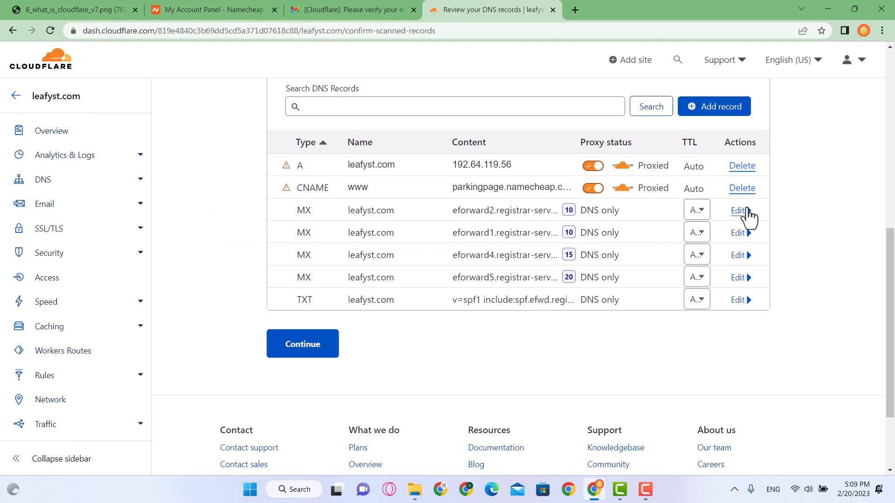
pyautogui.click(747, 212)
pyautogui.click(327, 308)
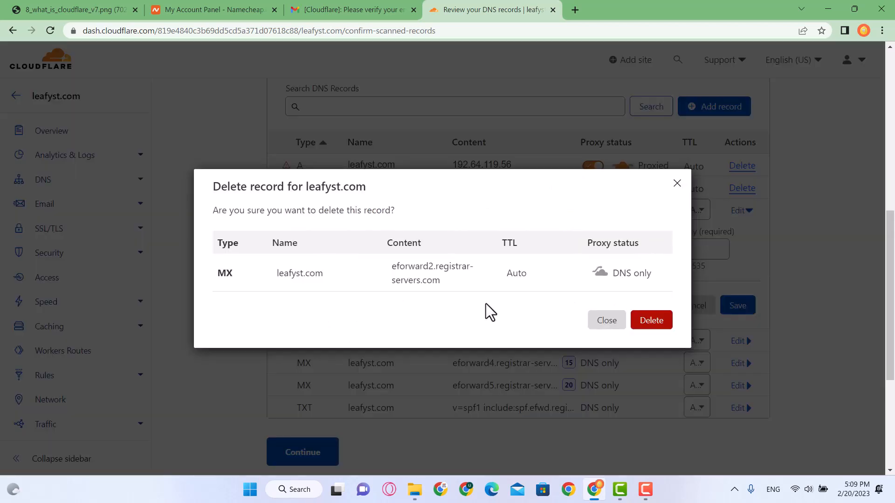
pyautogui.click(668, 320)
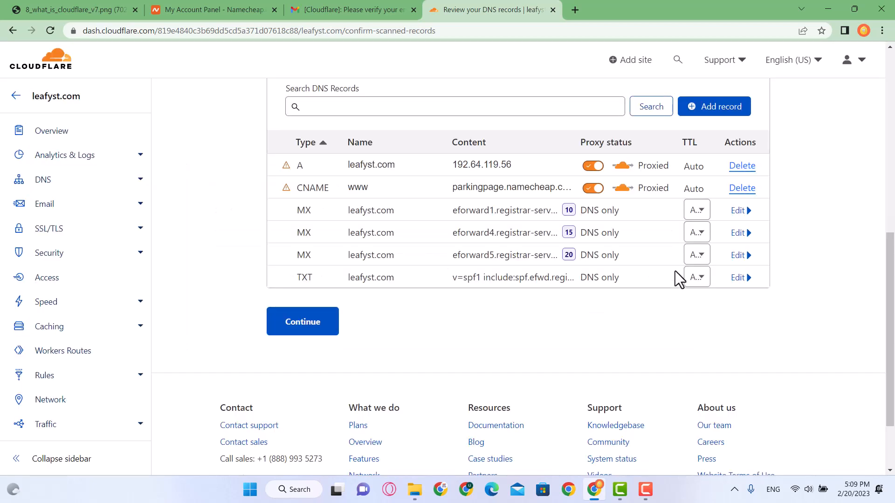
# Delete the remaining MX records that point to the eforward1, eforward4 and eforward5 mail servers
pyautogui.click(740, 211)
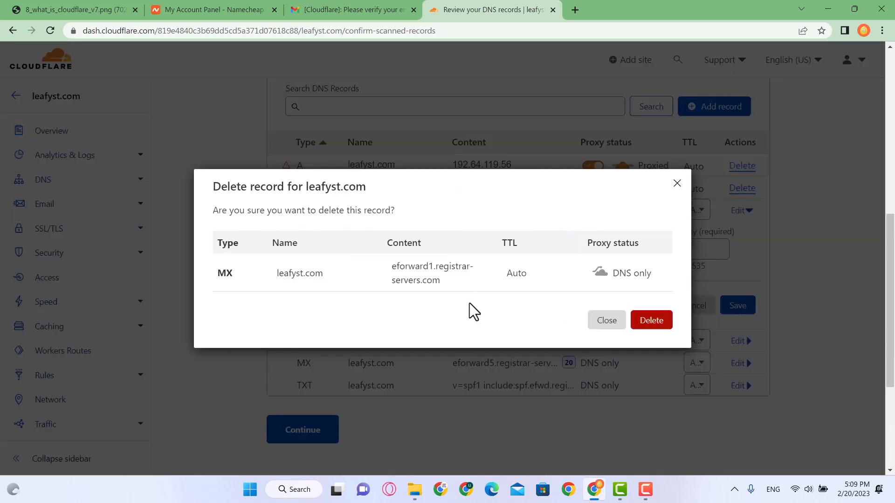
pyautogui.click(638, 322)
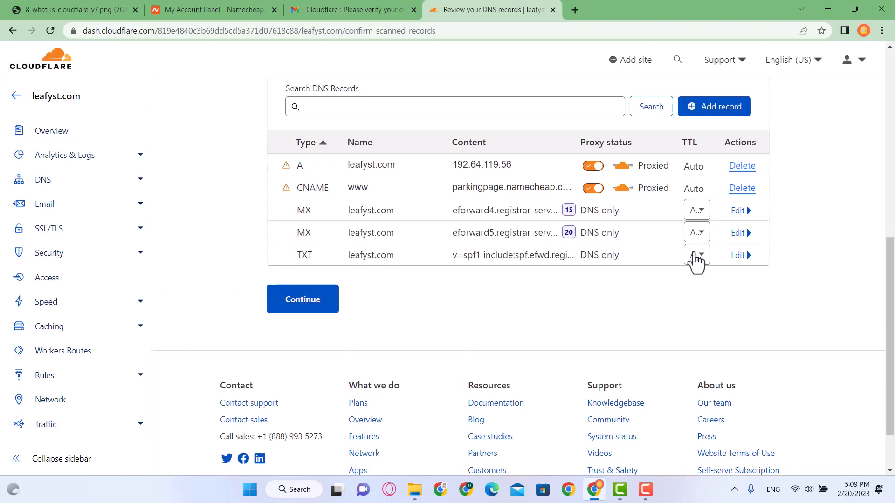
pyautogui.click(741, 210)
pyautogui.click(343, 307)
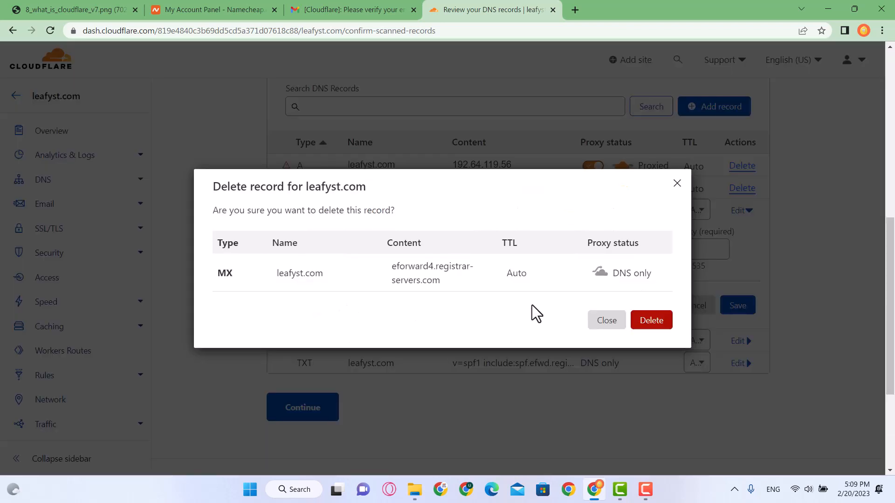
pyautogui.click(636, 321)
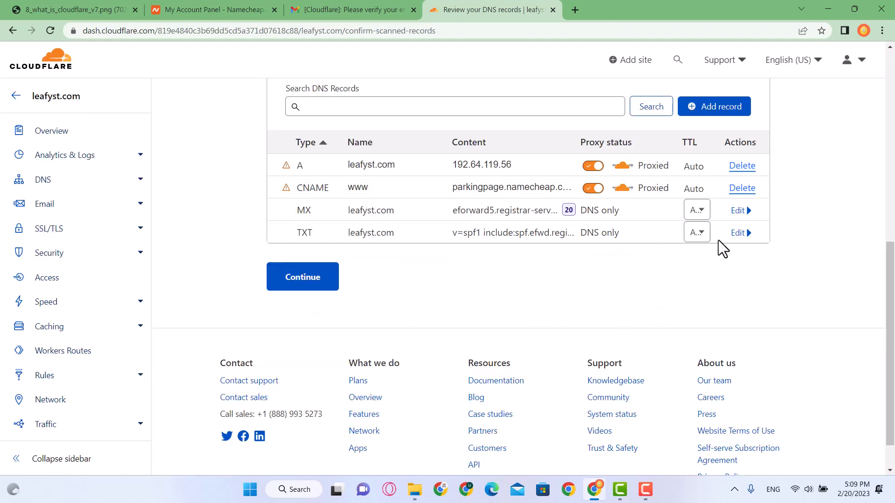
pyautogui.click(741, 210)
pyautogui.click(338, 304)
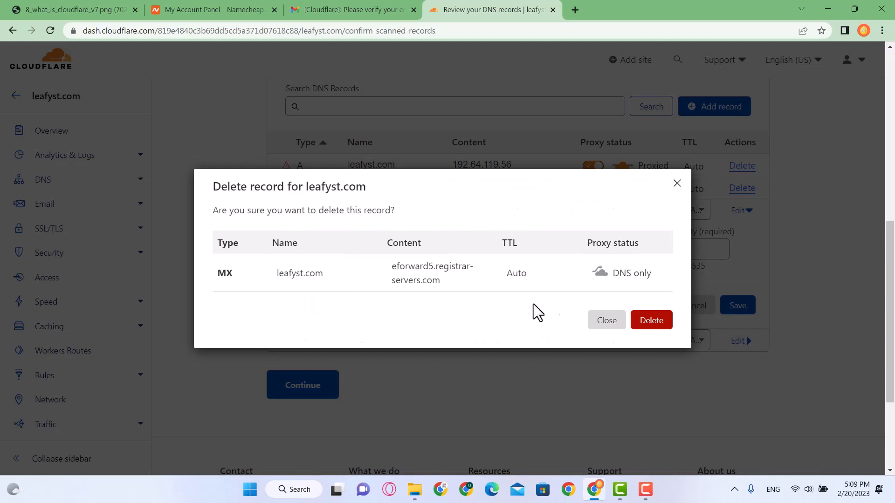
pyautogui.click(651, 320)
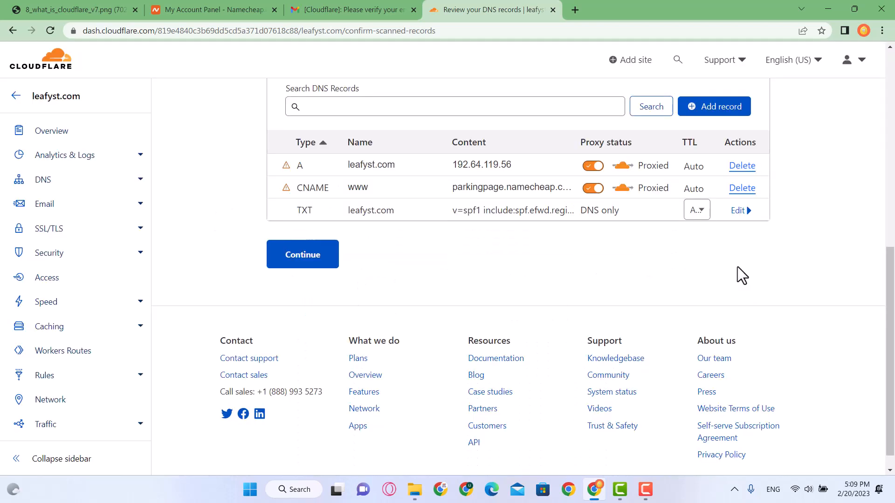
# Delete the SPF TXT record of leafyst.com from the scanned DNS records
pyautogui.click(740, 211)
pyautogui.click(340, 376)
pyautogui.click(652, 329)
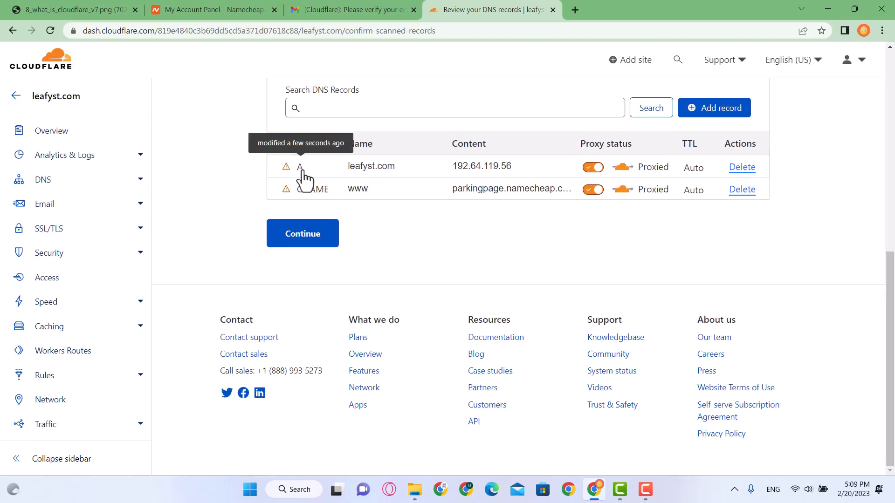
# Open Cloudflare DNS Setting.png from the Documents folder and examine the names and contents of its example A and CNAME records
pyautogui.scroll(2, 439, 301)
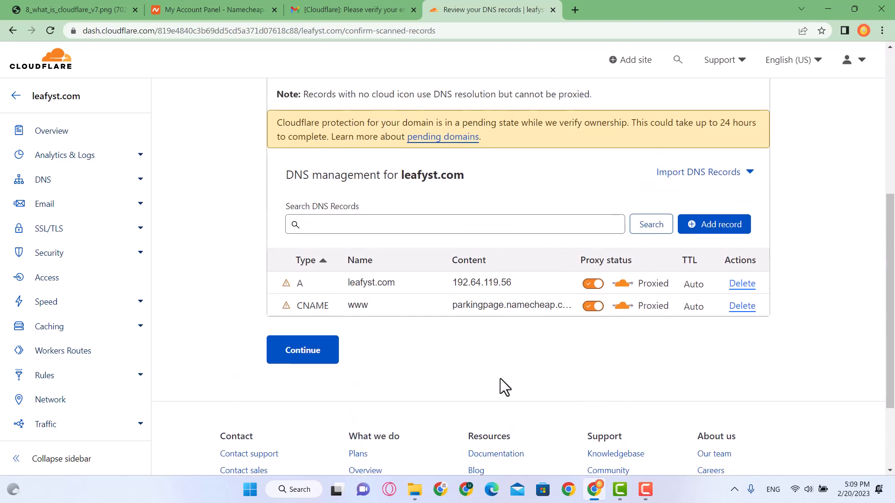
pyautogui.scroll(-1, 419, 433)
pyautogui.click(416, 493)
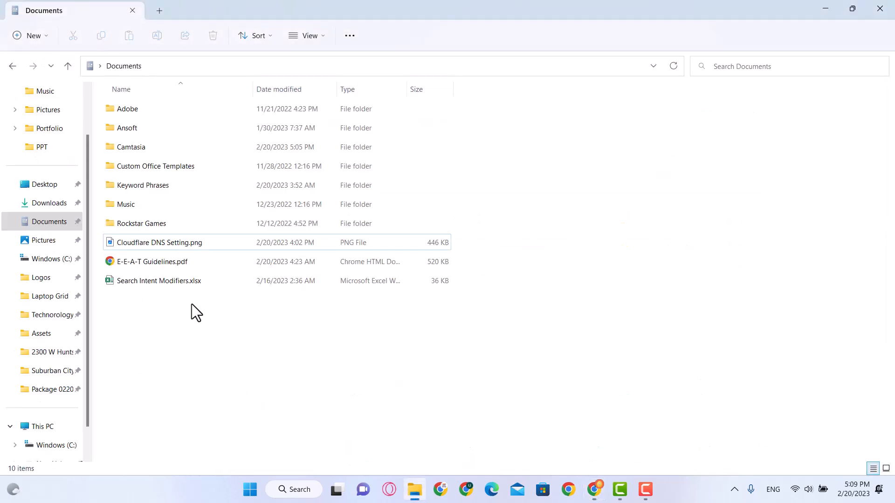
pyautogui.doubleClick(158, 242)
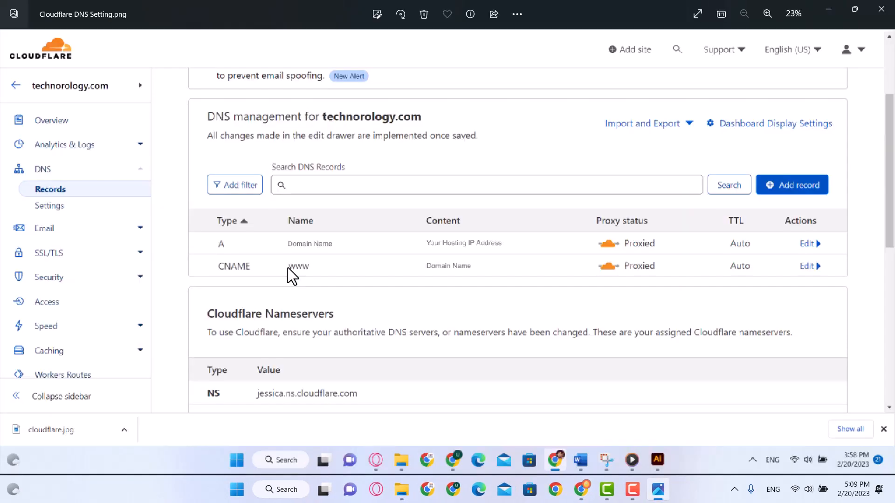
pyautogui.scroll(3, 235, 255)
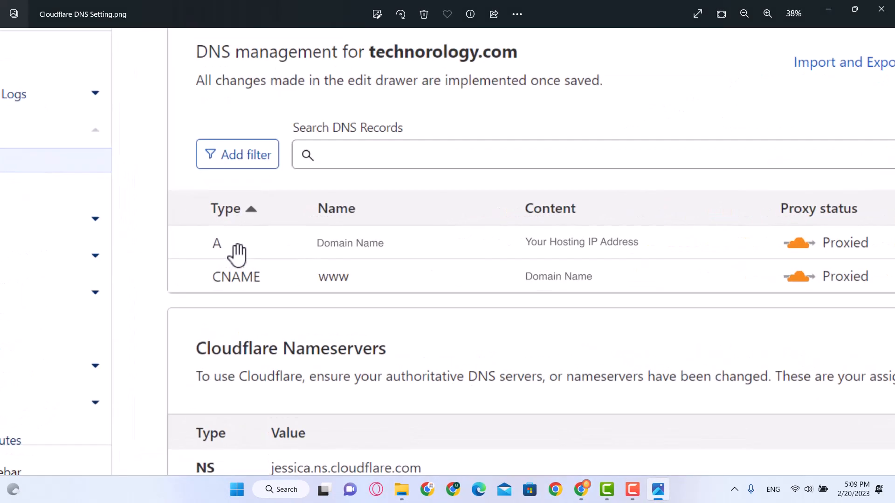
pyautogui.moveTo(312, 269); pyautogui.dragTo(200, 276)
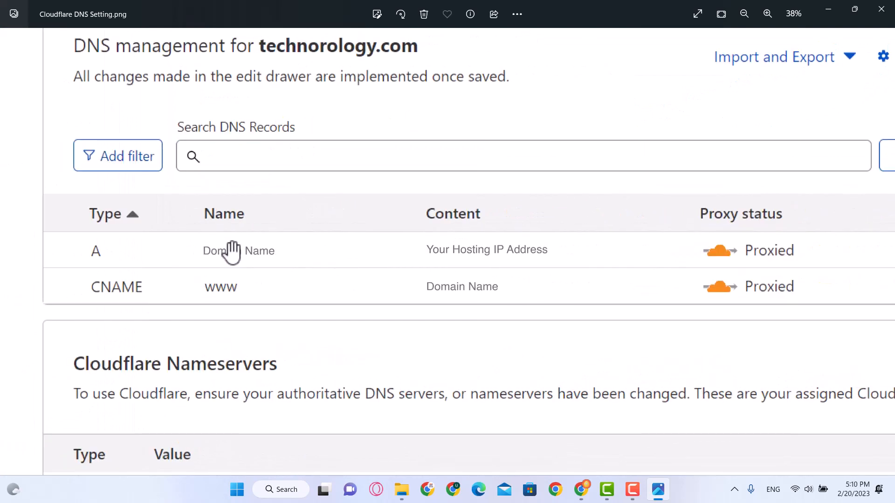
pyautogui.moveTo(341, 263); pyautogui.dragTo(231, 259)
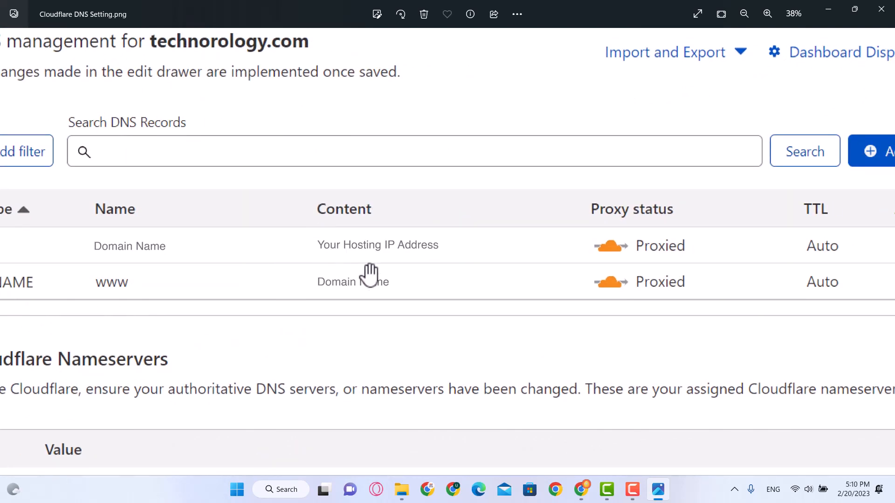
pyautogui.scroll(-1, 373, 250)
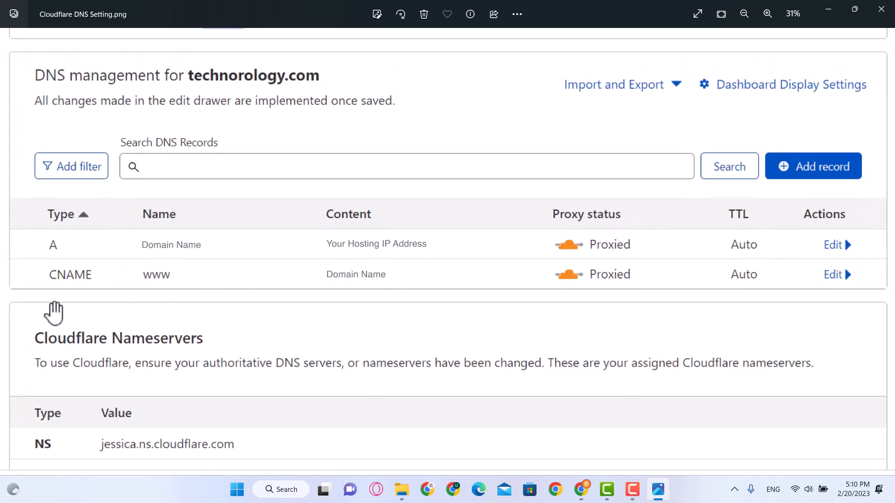
pyautogui.moveTo(54, 310); pyautogui.dragTo(172, 304)
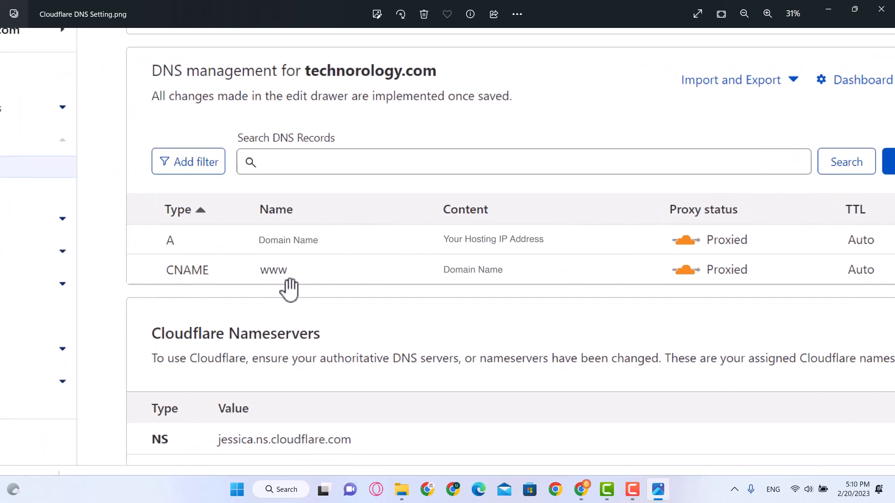
pyautogui.scroll(1, 288, 280)
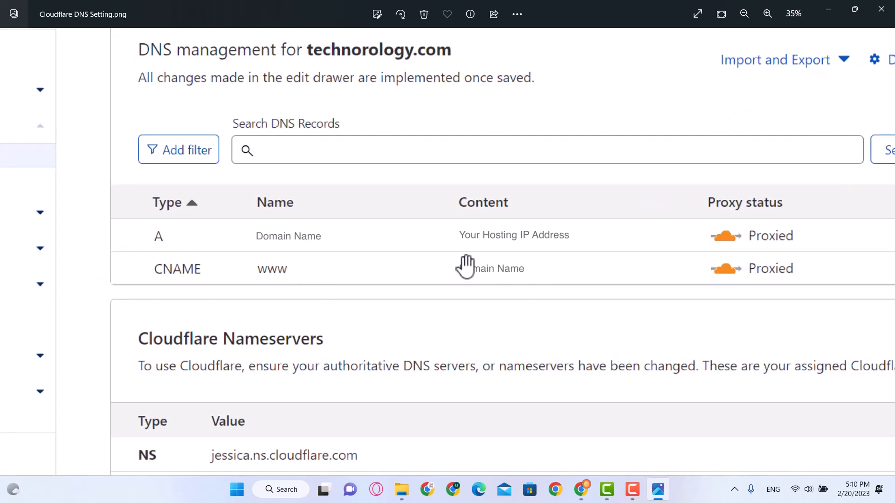
pyautogui.moveTo(534, 278); pyautogui.dragTo(505, 281)
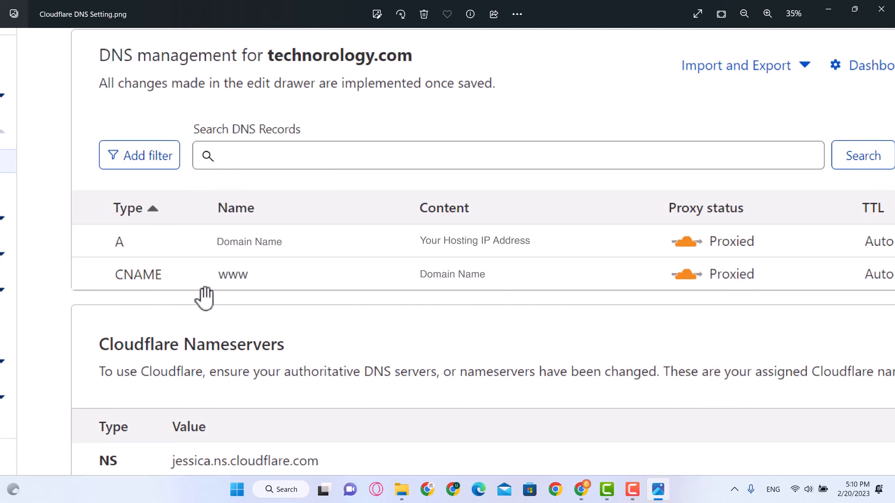
# Return to the Cloudflare DNS records in the browser and compare the A record's IP address and the CNAME record with the reference image
pyautogui.click(580, 493)
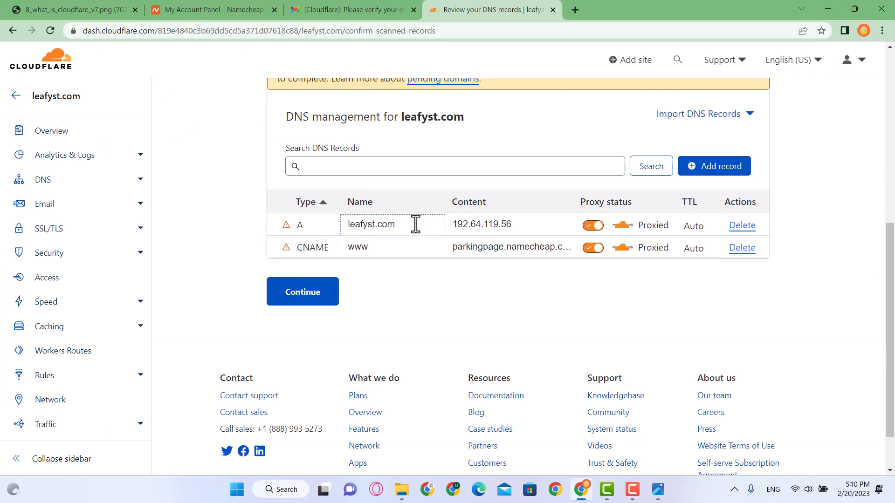
pyautogui.click(534, 224)
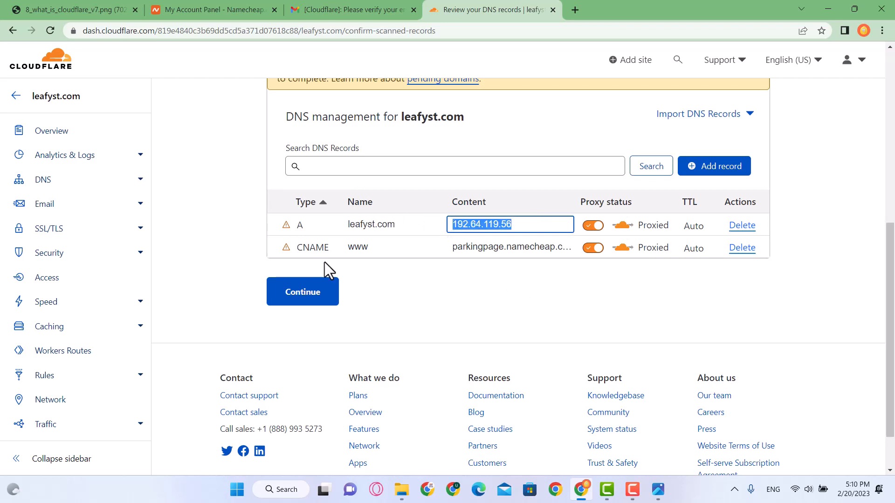
pyautogui.hotkey('alt', 'Tab')
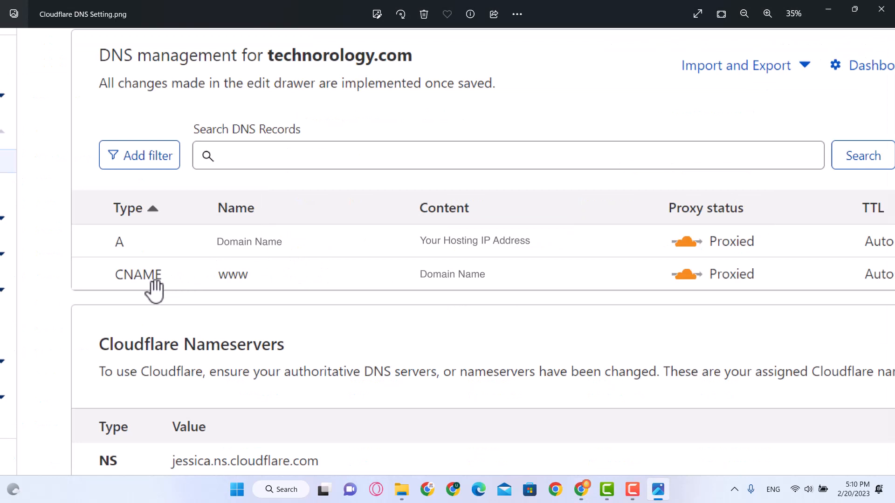
pyautogui.hotkey('alt', 'Tab')
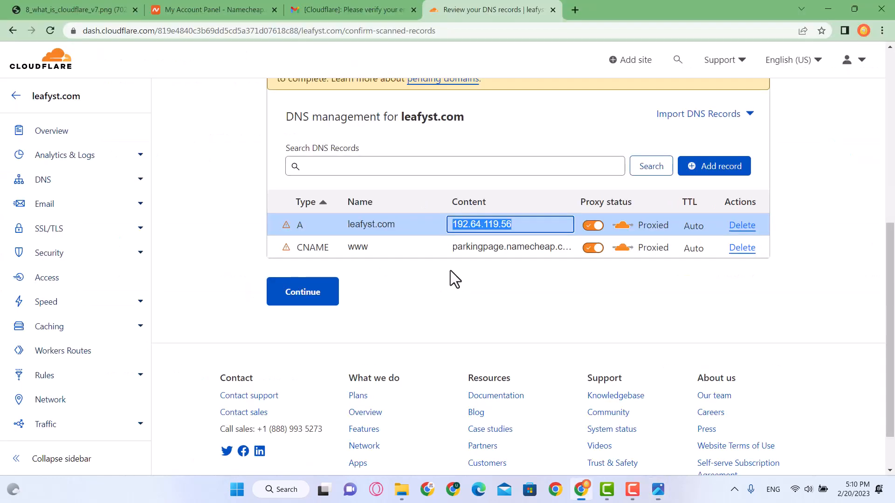
# Set the content of the www CNAME record to leafyst.com, copied from the A record's name
pyautogui.click(483, 247)
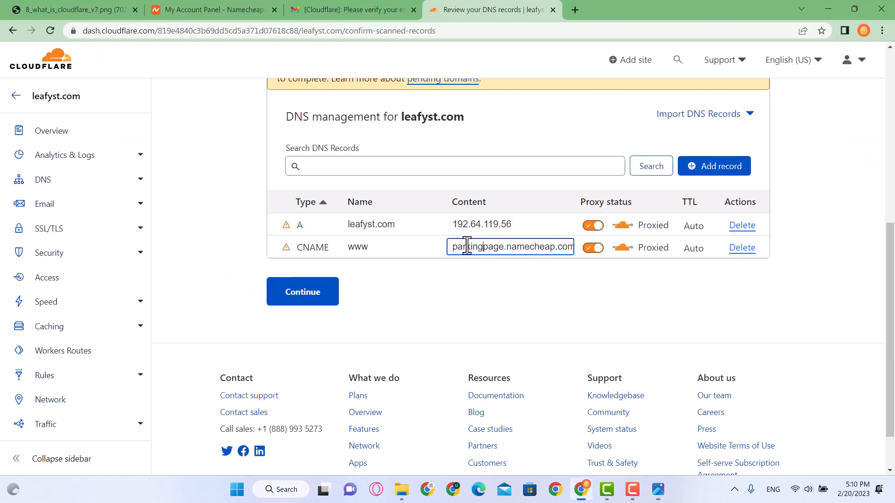
pyautogui.click(397, 225)
pyautogui.hotkey('ctrl', 'c')
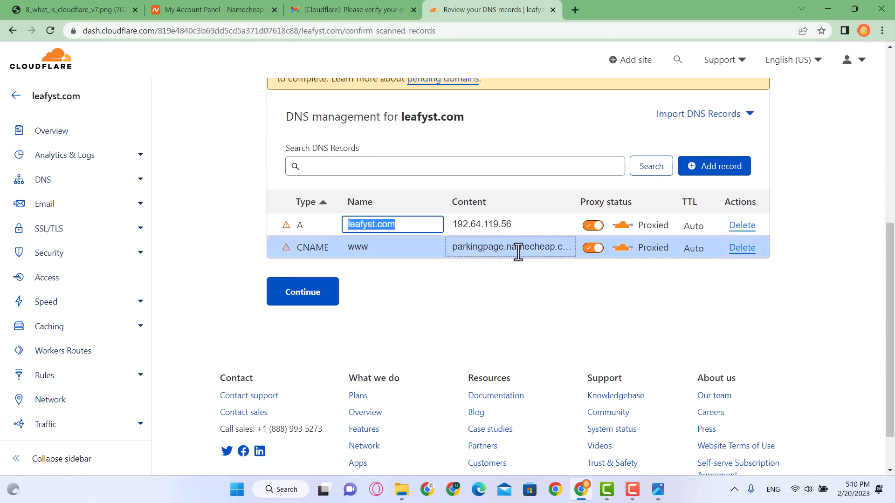
pyautogui.tripleClick(518, 252)
pyautogui.hotkey('ctrl', 'v')
pyautogui.click(600, 297)
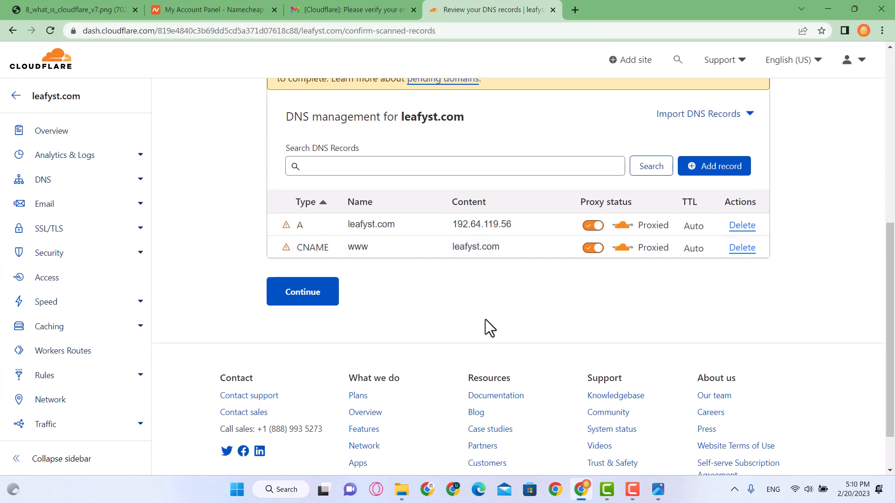
# Delete the A record for leafyst.com and the www CNAME record
pyautogui.moveTo(288, 249)
pyautogui.click(743, 227)
pyautogui.click(656, 315)
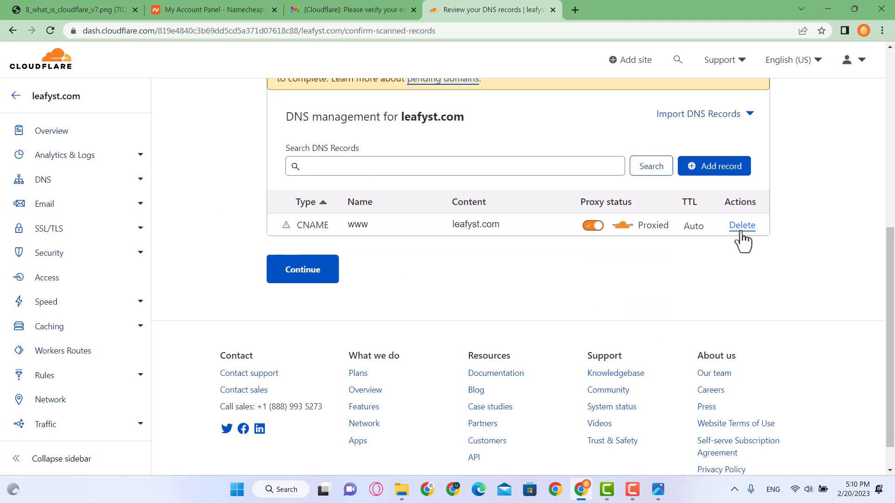
pyautogui.click(741, 227)
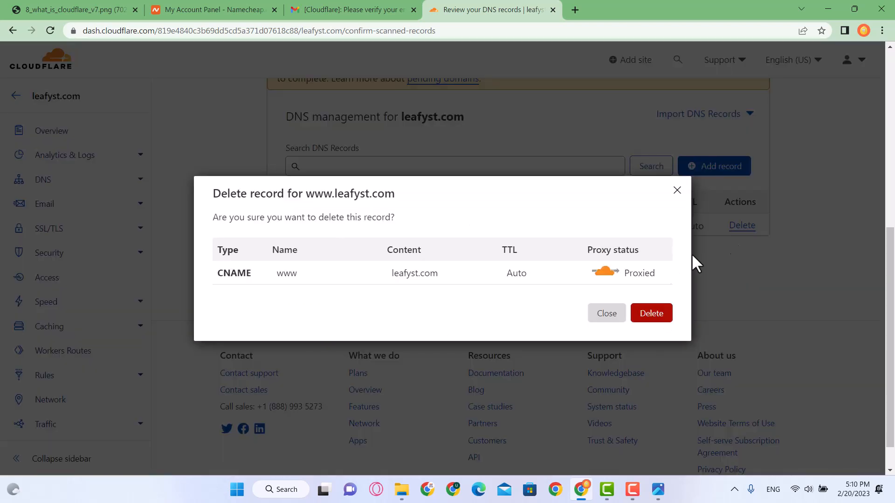
pyautogui.click(648, 315)
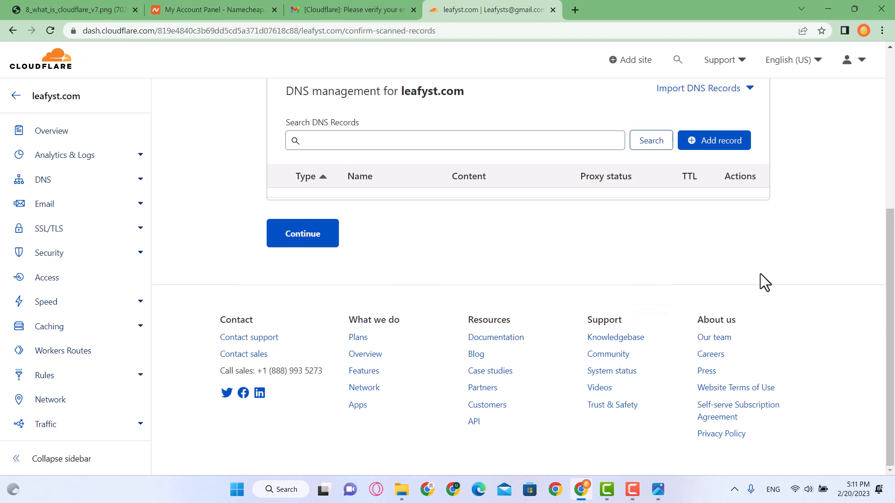
# Start a new DNS record of type A and set its name to leafyst.com, the domain name copied from Namecheap
pyautogui.scroll(2, 681, 208)
pyautogui.scroll(-1, 704, 228)
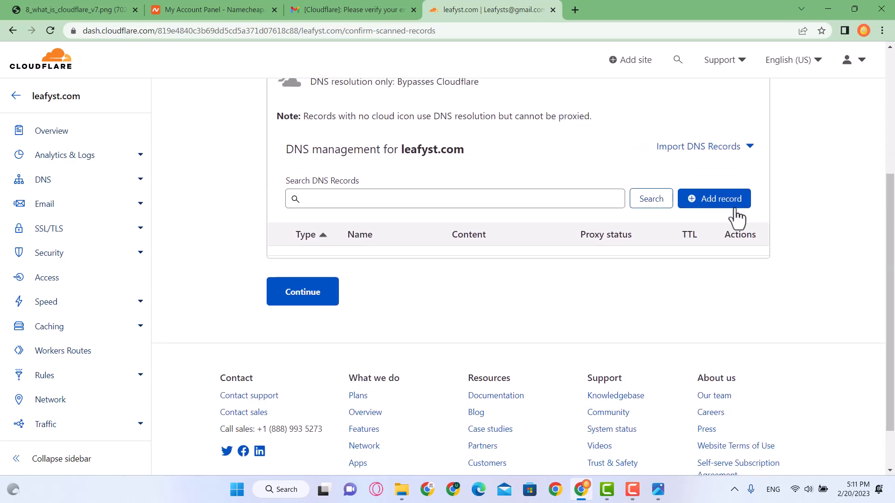
pyautogui.click(709, 201)
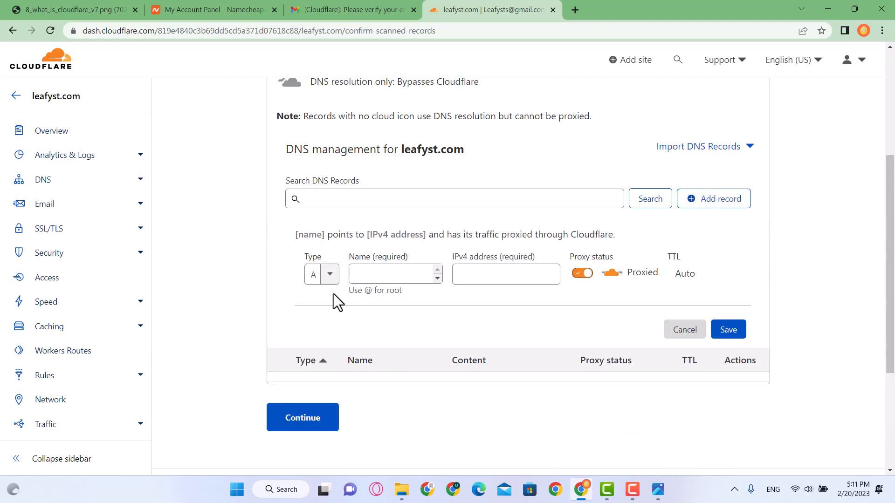
pyautogui.click(316, 275)
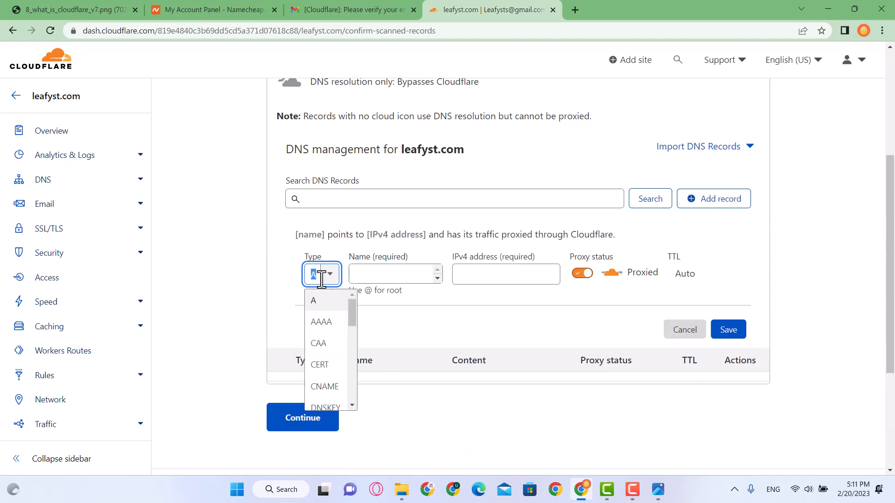
pyautogui.click(316, 302)
pyautogui.click(388, 274)
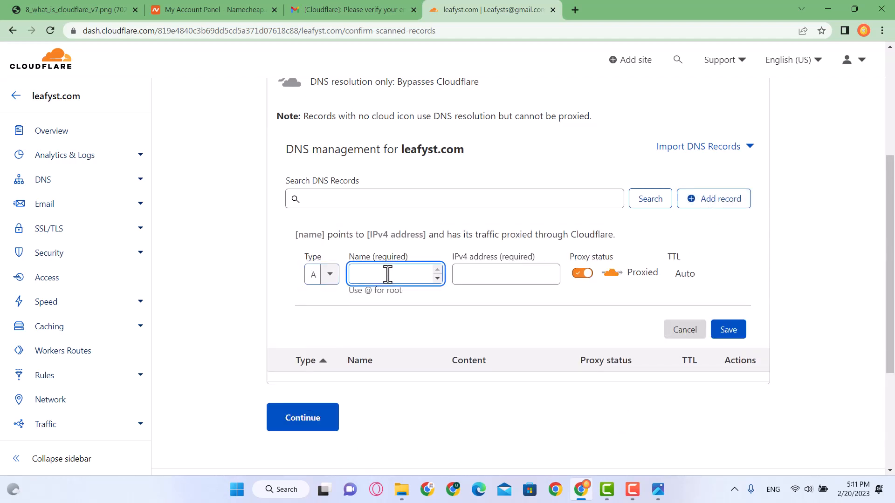
pyautogui.click(235, 8)
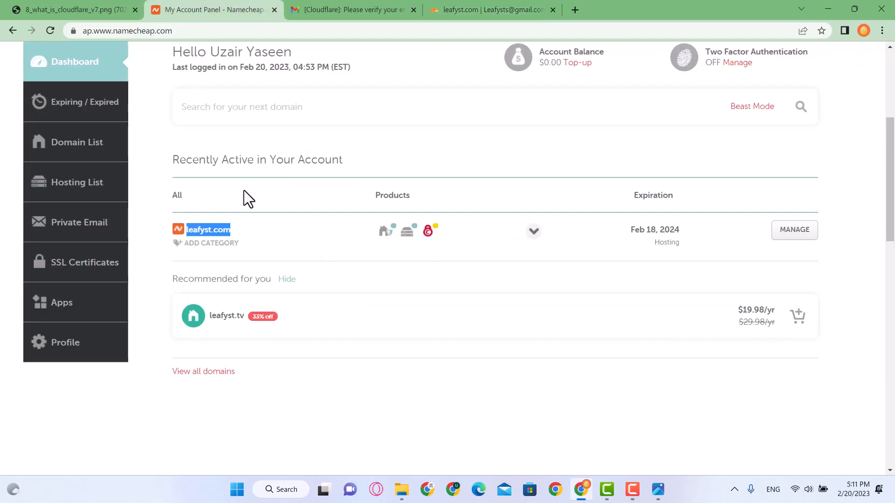
pyautogui.click(491, 11)
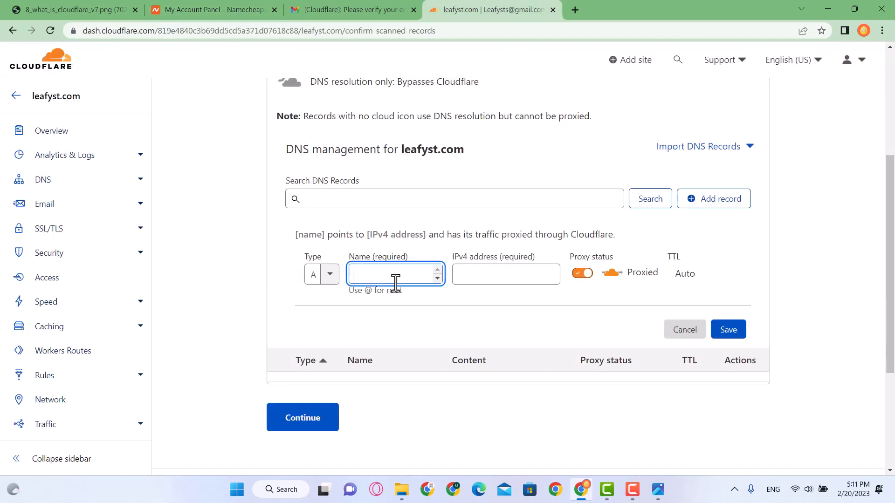
pyautogui.hotkey('ctrl', 'v')
# Check the reference image for the A record's content and open the Stellar hosting details of leafyst.com in Namecheap
pyautogui.click(507, 274)
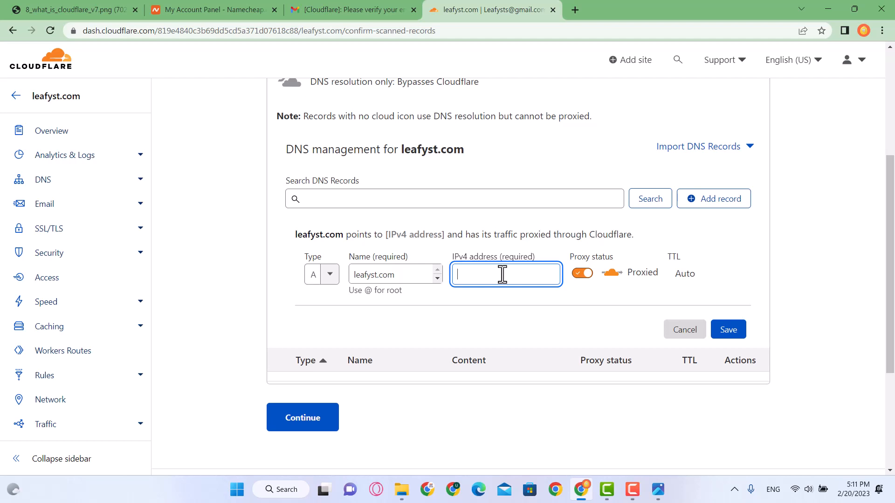
pyautogui.click(658, 489)
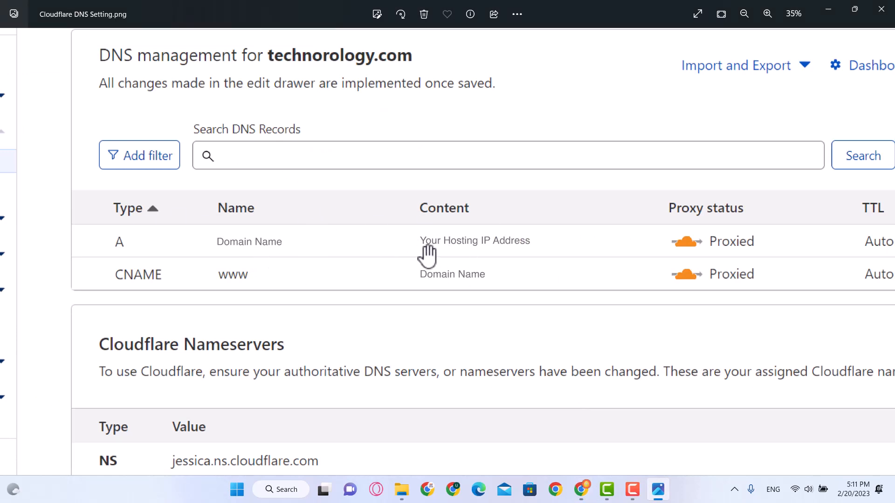
pyautogui.click(581, 496)
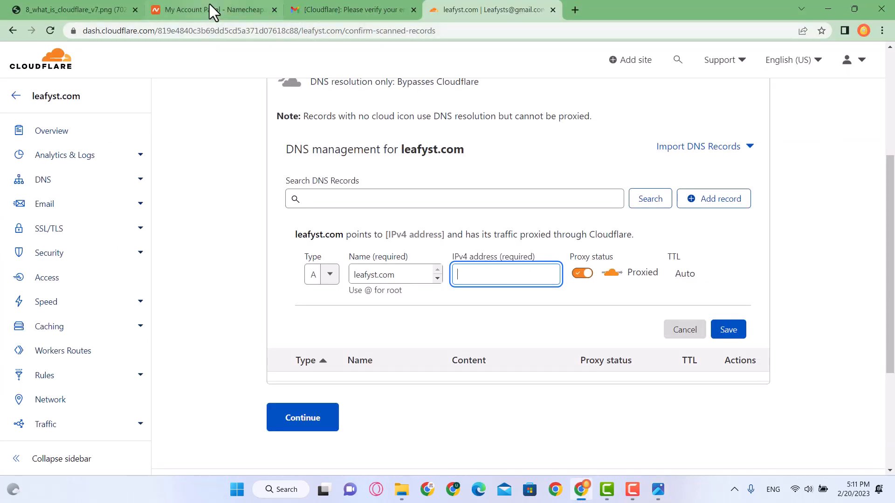
pyautogui.click(209, 6)
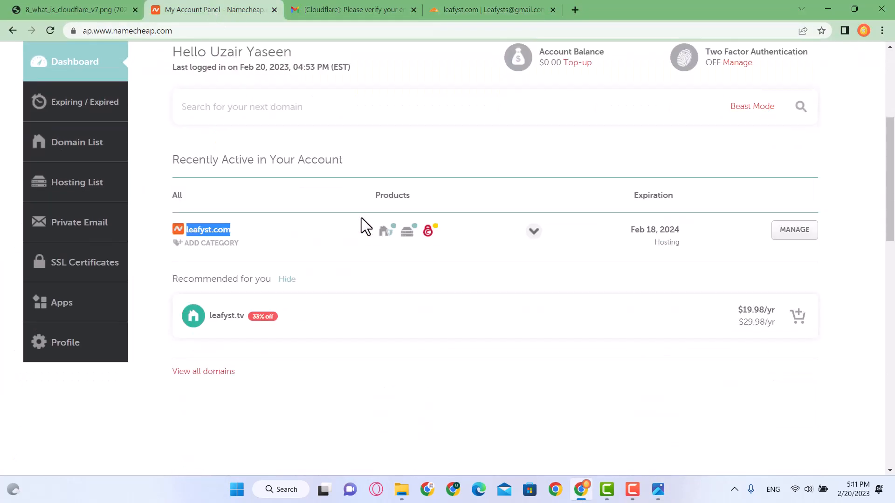
pyautogui.moveTo(410, 235)
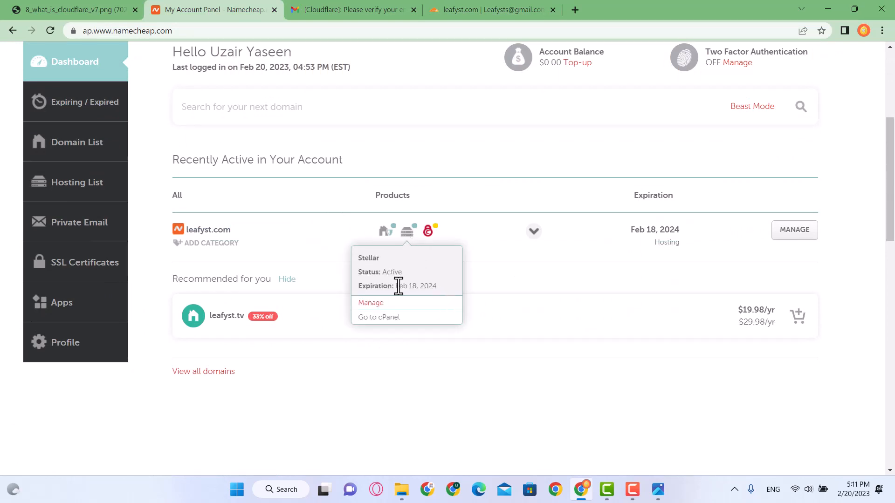
pyautogui.moveTo(387, 258); pyautogui.dragTo(427, 261)
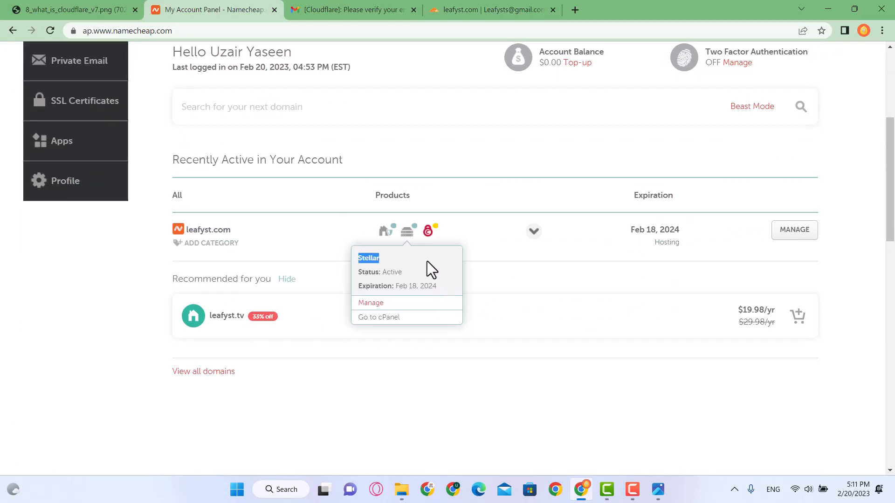
pyautogui.click(427, 261)
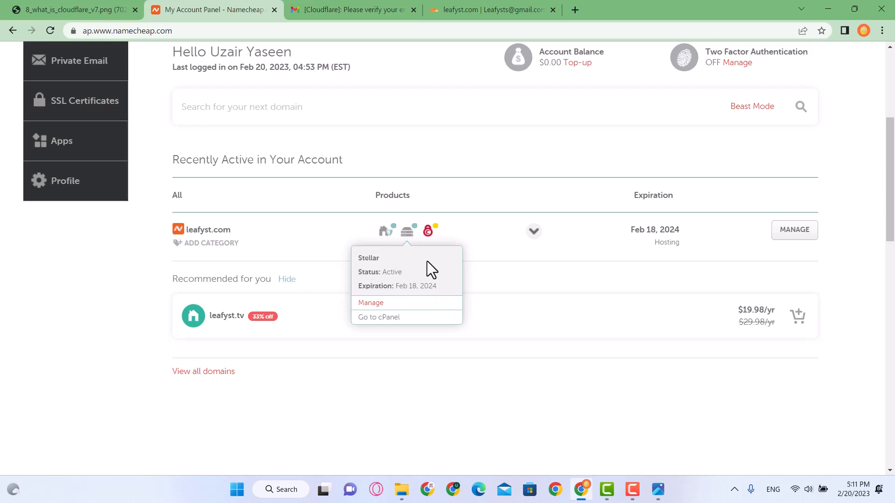
pyautogui.click(375, 306)
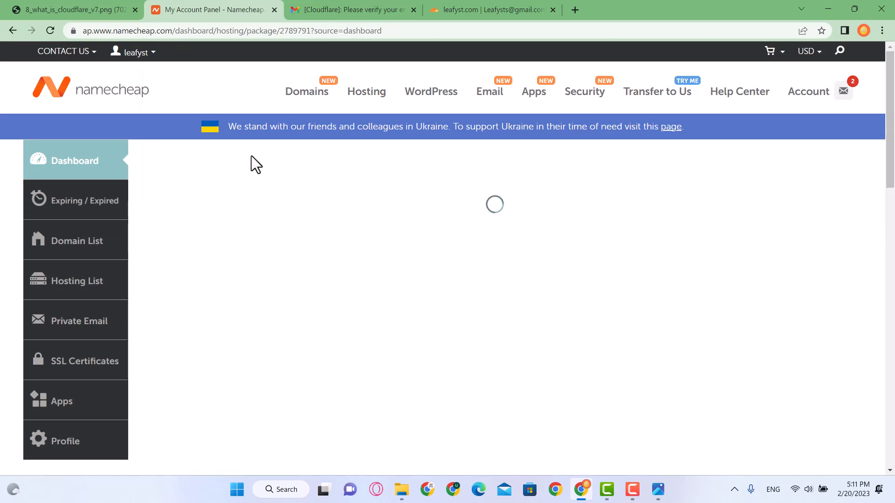
pyautogui.scroll(-2, 295, 213)
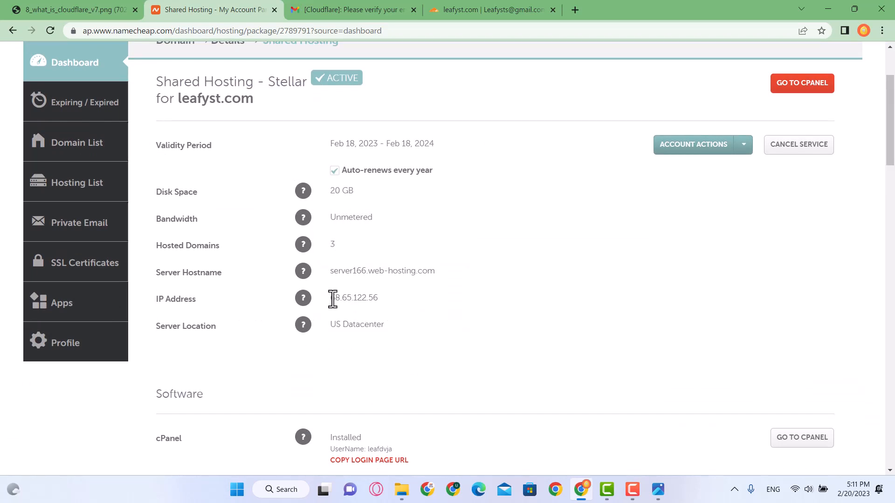
# Copy the hosting IP address 68.65.122.56 from Namecheap and enter it as the Cloudflare A record's IPv4 address
pyautogui.moveTo(330, 299); pyautogui.dragTo(387, 298)
pyautogui.hotkey('ctrl', 'c')
pyautogui.hotkey('alt', 'Tab')
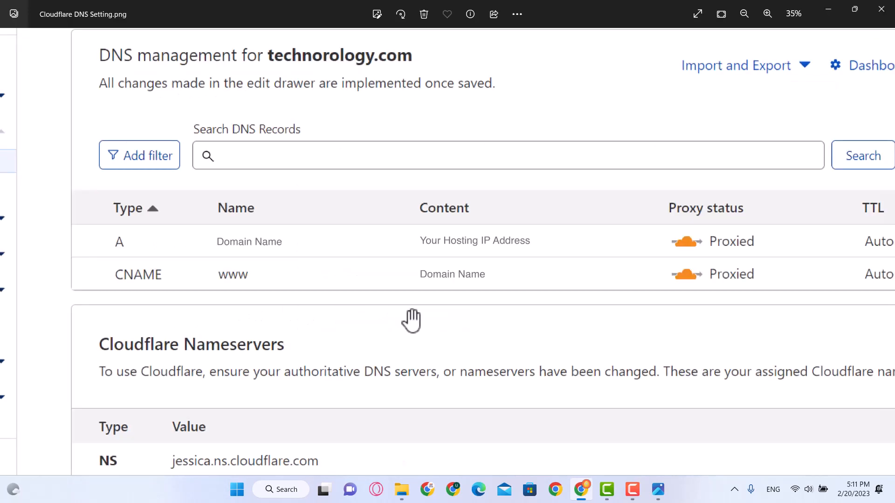
pyautogui.hotkey('alt', 'Tab')
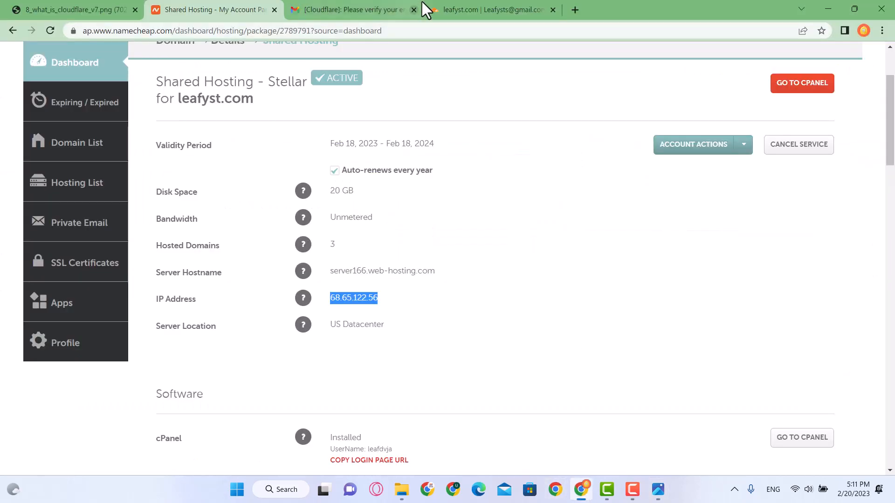
pyautogui.click(508, 10)
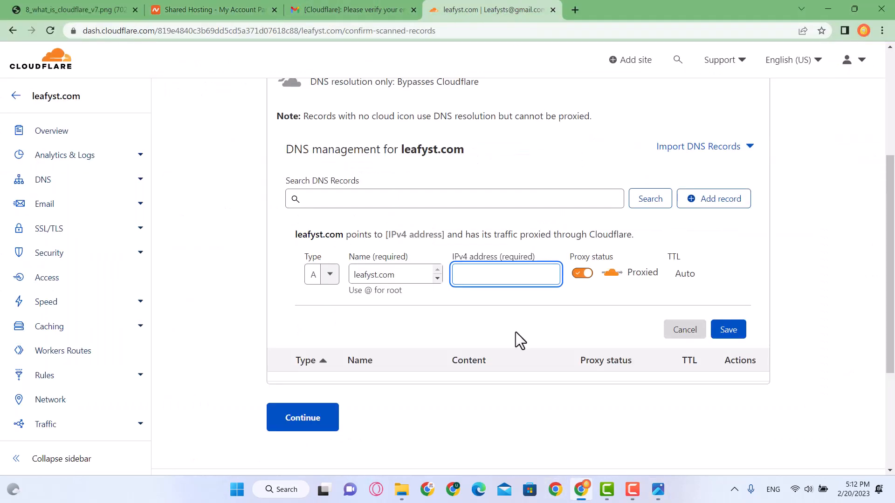
pyautogui.scroll(3, 480, 314)
pyautogui.scroll(-1, 511, 353)
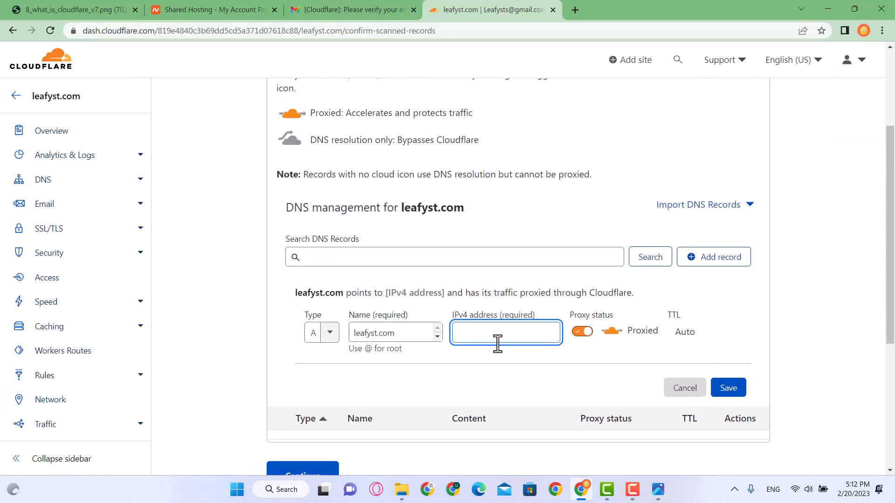
pyautogui.hotkey('ctrl', 'v')
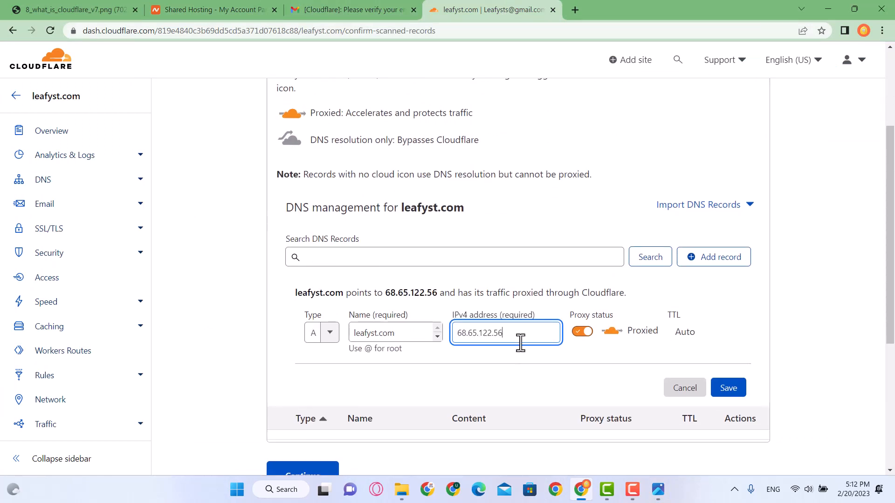
pyautogui.scroll(-1, 521, 338)
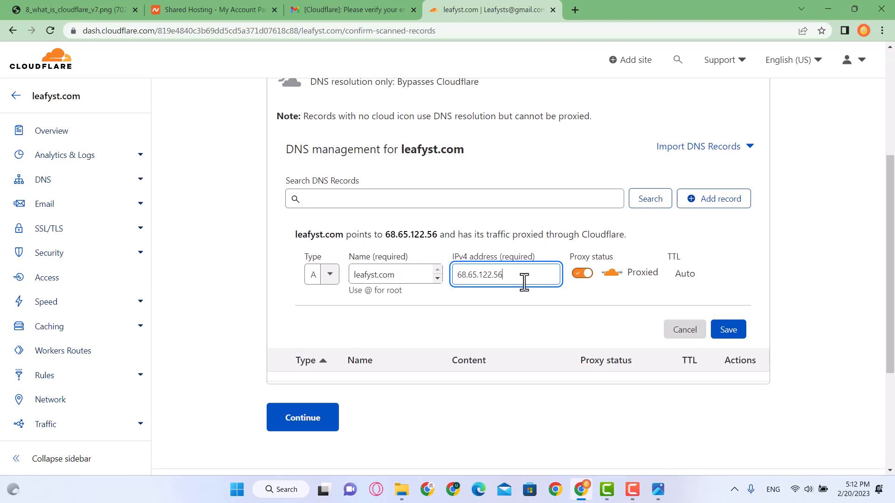
# Recheck the IP address on the Namecheap hosting page and save the proxied A record in Cloudflare
pyautogui.click(211, 2)
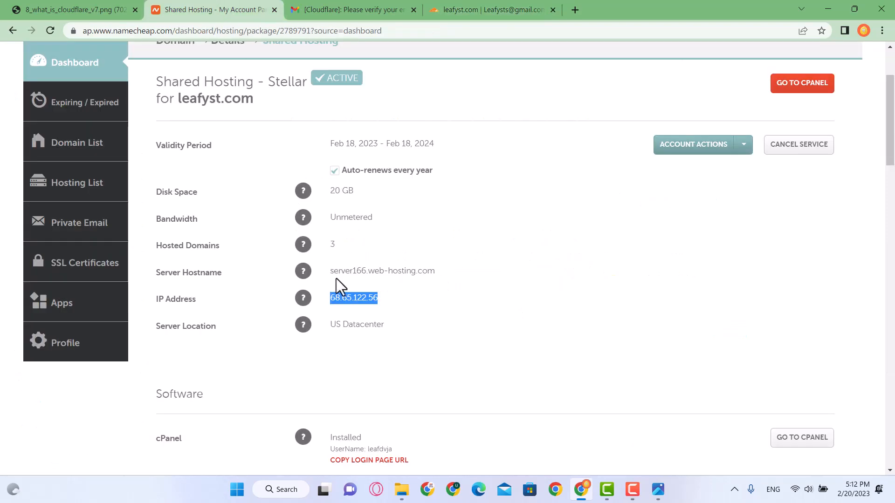
pyautogui.scroll(3, 224, 192)
pyautogui.scroll(-3, 210, 214)
pyautogui.click(475, 5)
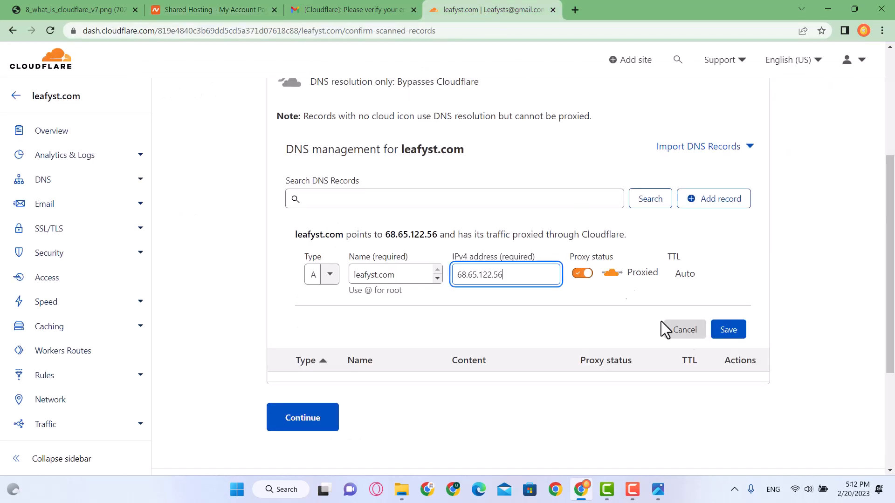
pyautogui.click(732, 346)
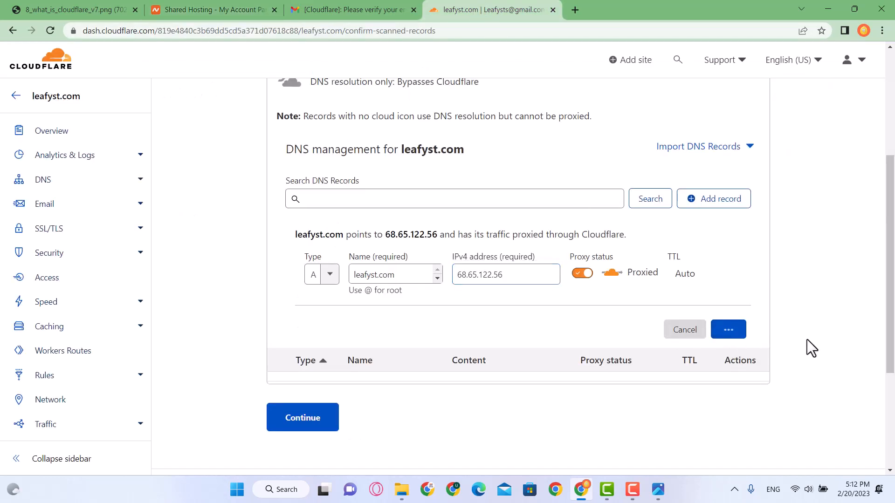
pyautogui.scroll(-1, 808, 330)
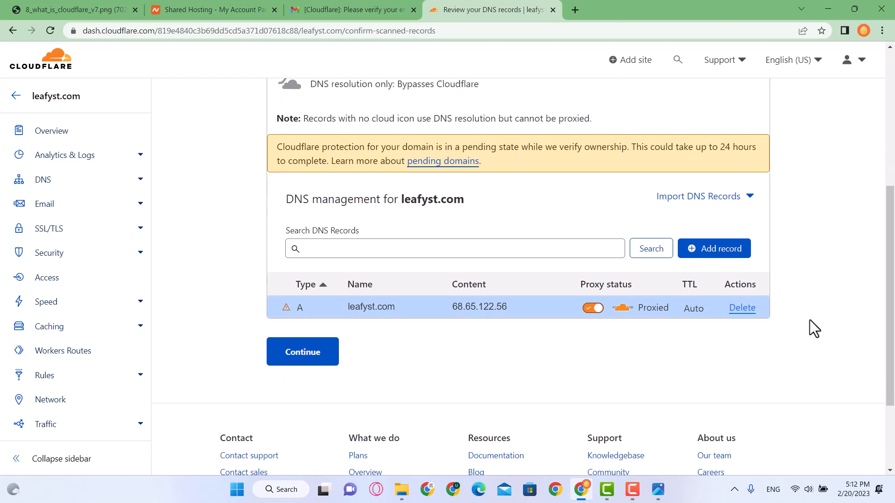
# Start another DNS record, consult the reference image, and set the record type to CNAME
pyautogui.click(728, 254)
pyautogui.scroll(-1, 322, 327)
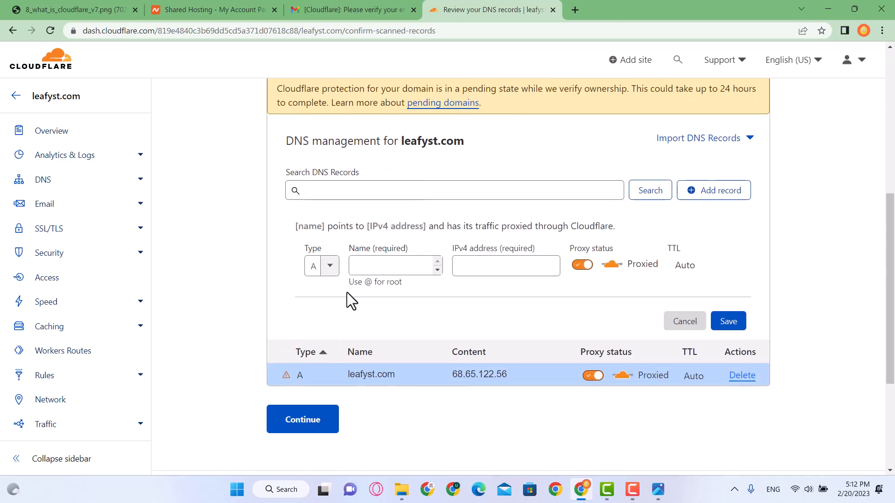
pyautogui.click(658, 489)
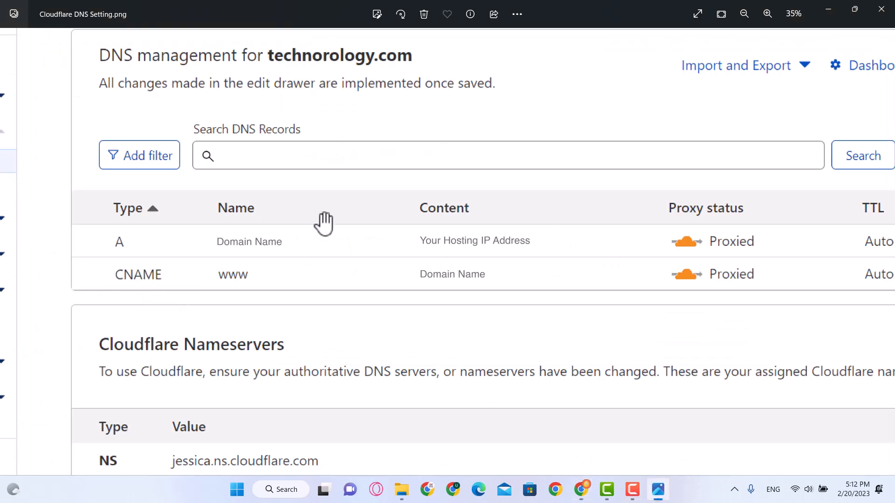
pyautogui.click(832, 7)
pyautogui.click(333, 274)
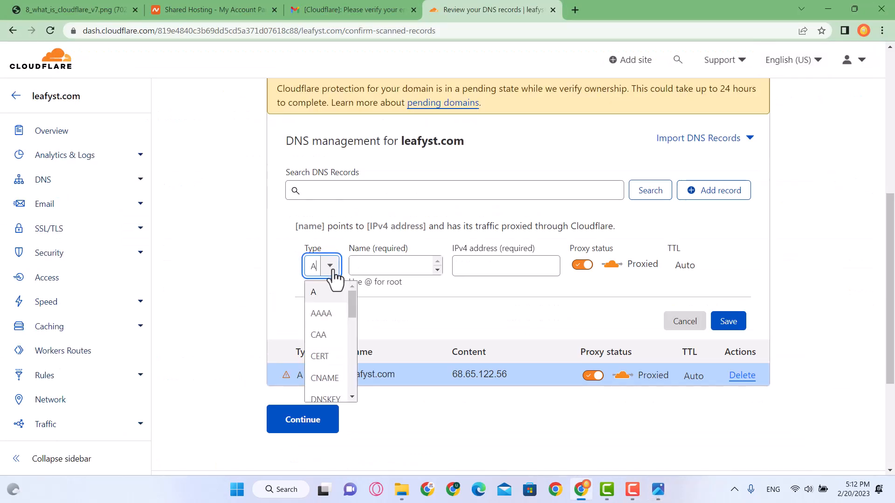
pyautogui.write('cn')
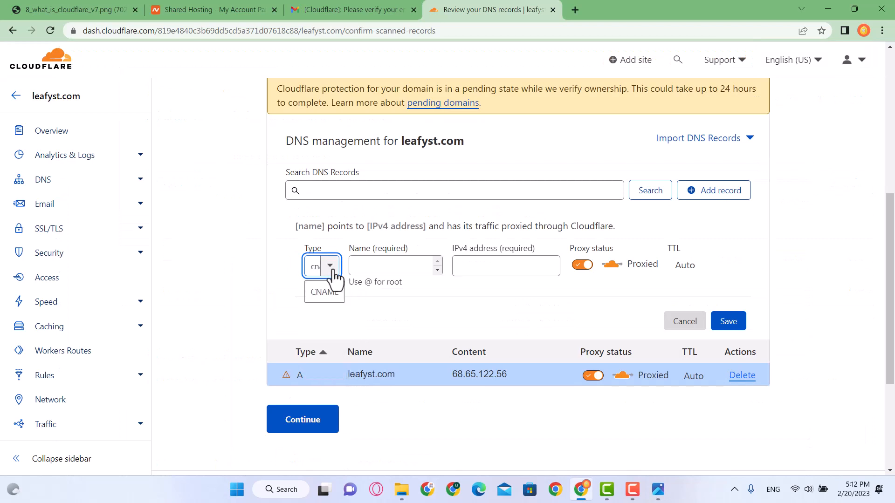
pyautogui.click(324, 293)
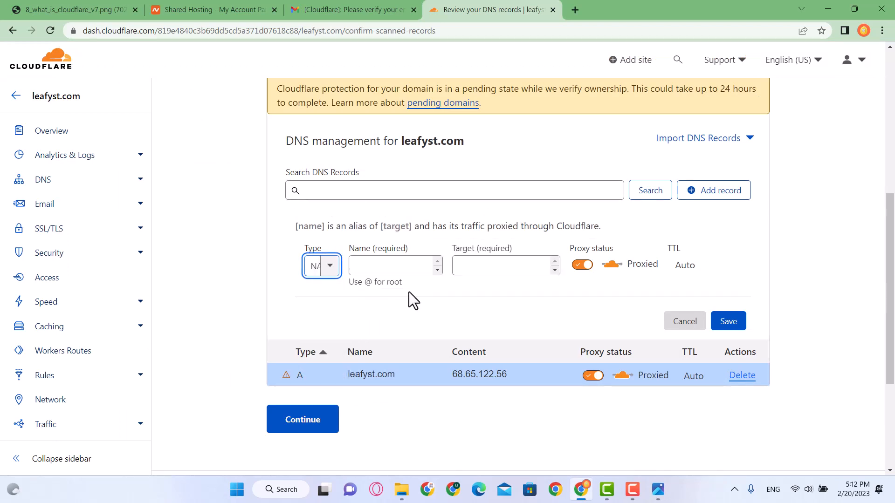
pyautogui.click(383, 263)
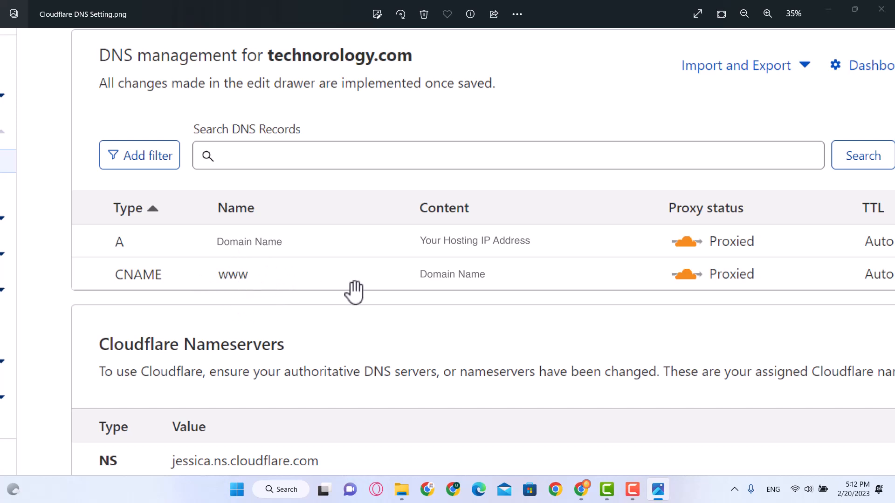
pyautogui.hotkey('alt', 'Tab')
pyautogui.click(398, 274)
pyautogui.write('www')
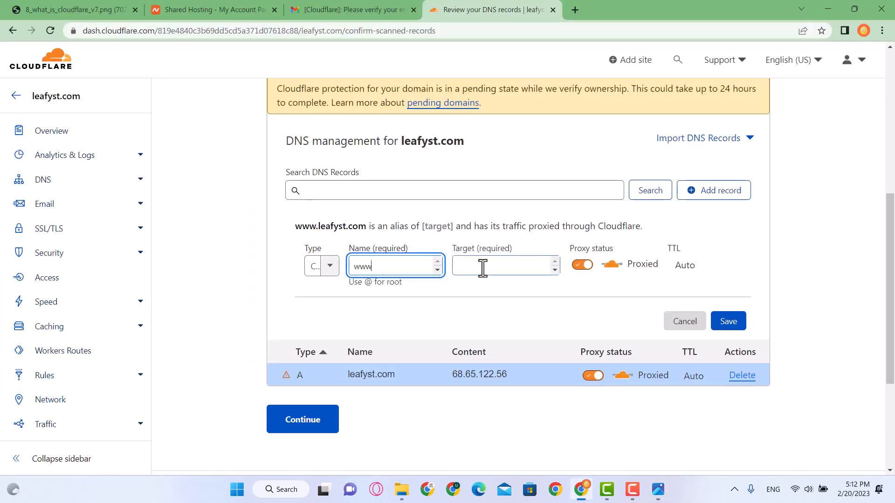
# Copy the domain leafyst.com from Namecheap, enter it as the www CNAME record's target in Cloudflare, and save the record
pyautogui.click(482, 268)
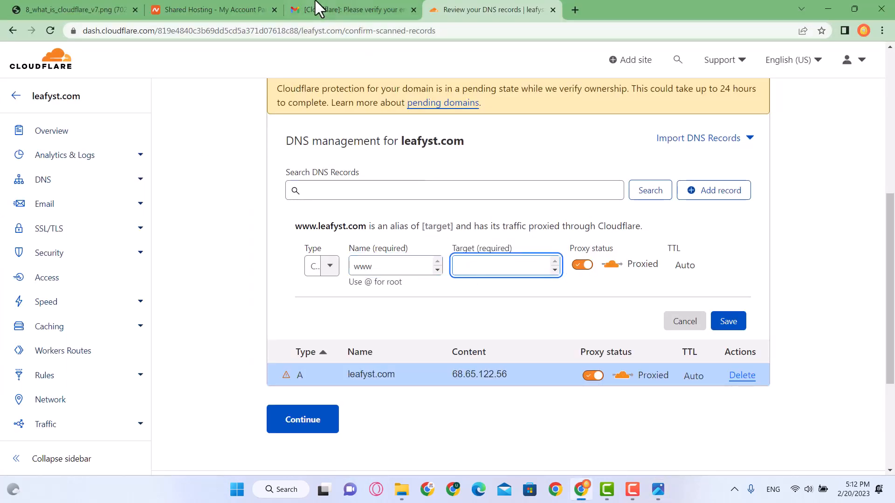
pyautogui.click(222, 4)
pyautogui.scroll(3, 233, 203)
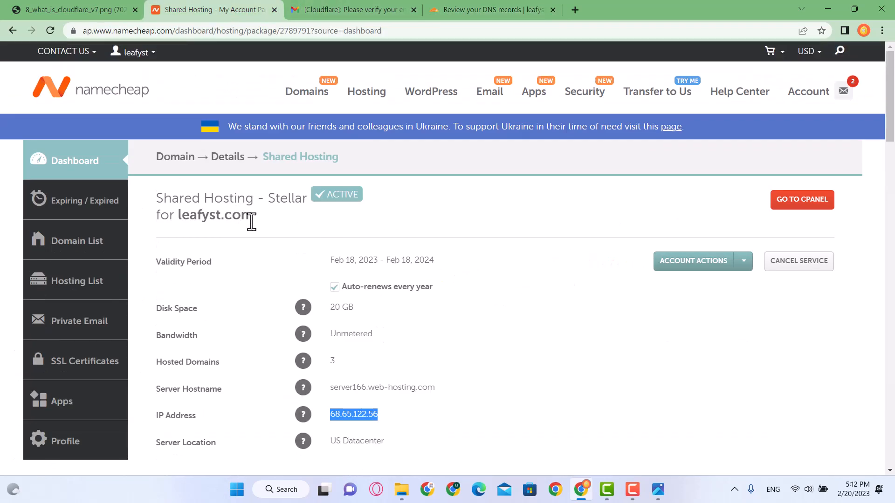
pyautogui.moveTo(252, 221); pyautogui.dragTo(183, 219)
pyautogui.hotkey('ctrl', 'c')
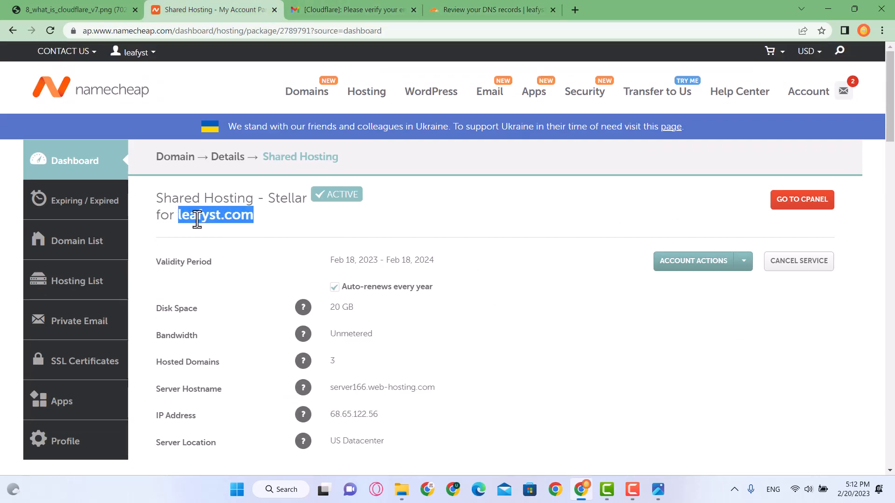
pyautogui.click(450, 8)
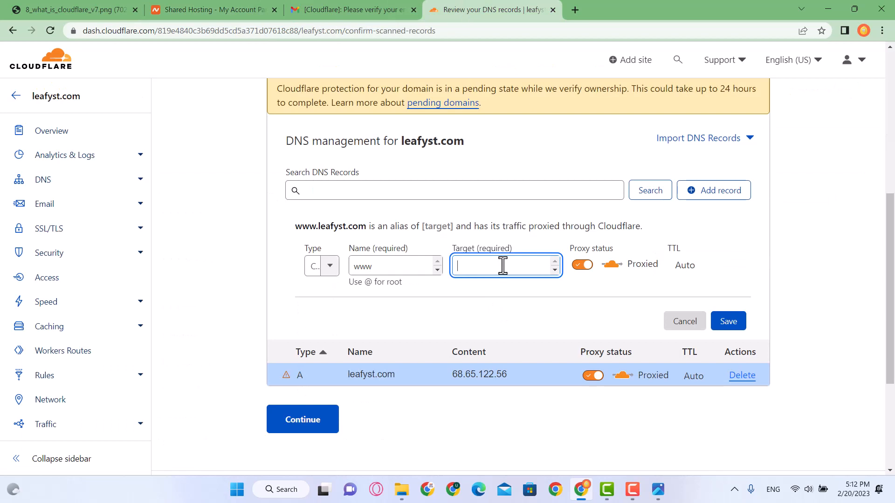
pyautogui.hotkey('ctrl', 'v')
pyautogui.click(730, 327)
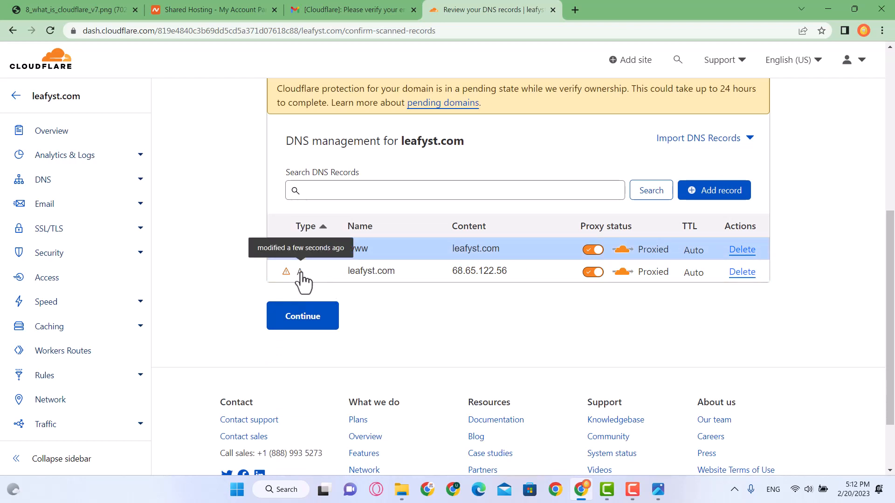
# Continue past the DNS record review and read which nameservers Cloudflare says to remove and add
pyautogui.click(310, 324)
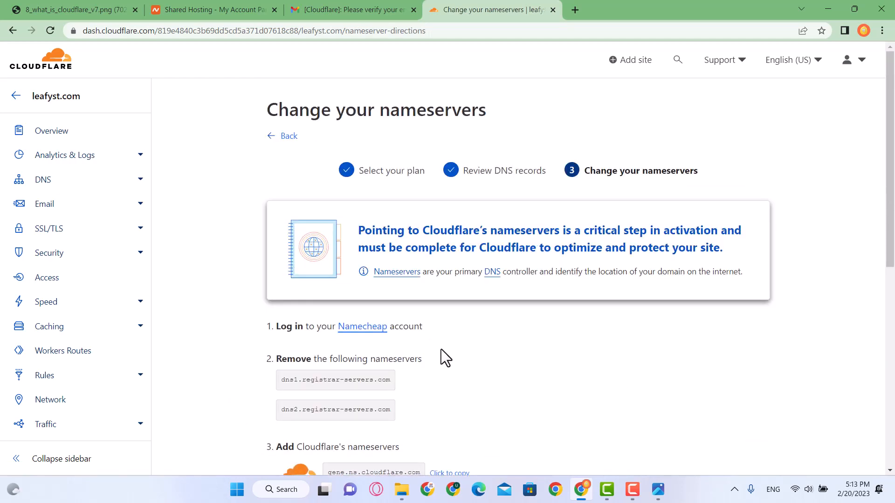
pyautogui.scroll(-4, 447, 323)
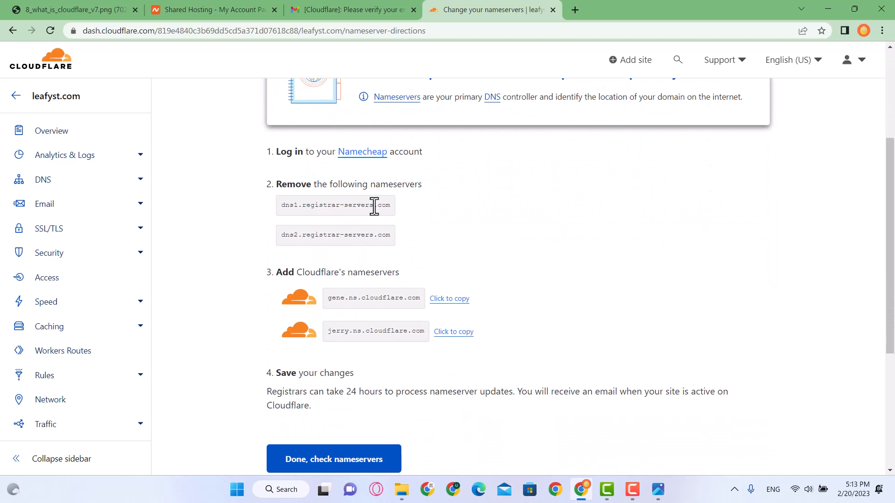
pyautogui.scroll(-1, 449, 208)
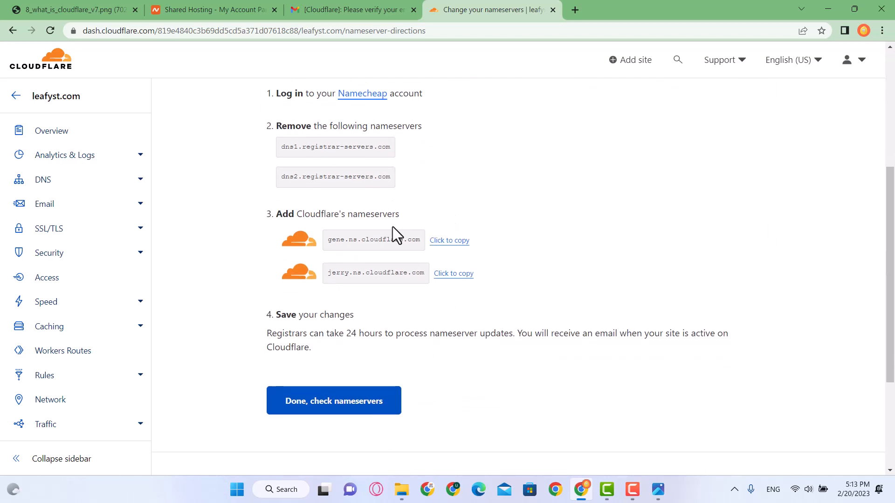
pyautogui.scroll(1, 376, 249)
pyautogui.scroll(1, 471, 254)
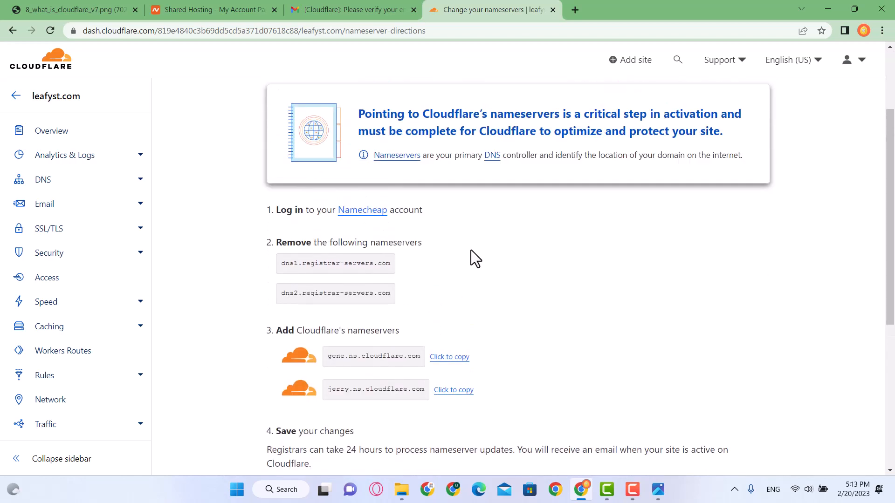
pyautogui.scroll(-1, 471, 251)
pyautogui.scroll(-1, 471, 250)
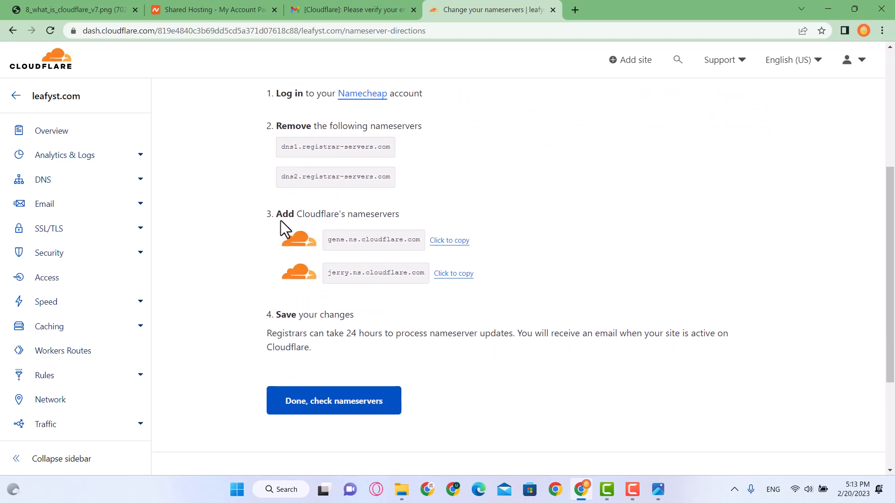
pyautogui.moveTo(275, 213); pyautogui.dragTo(489, 269)
pyautogui.click(490, 268)
# Switch to Namecheap and open the domain management page for leafyst.com from the dashboard
pyautogui.click(224, 9)
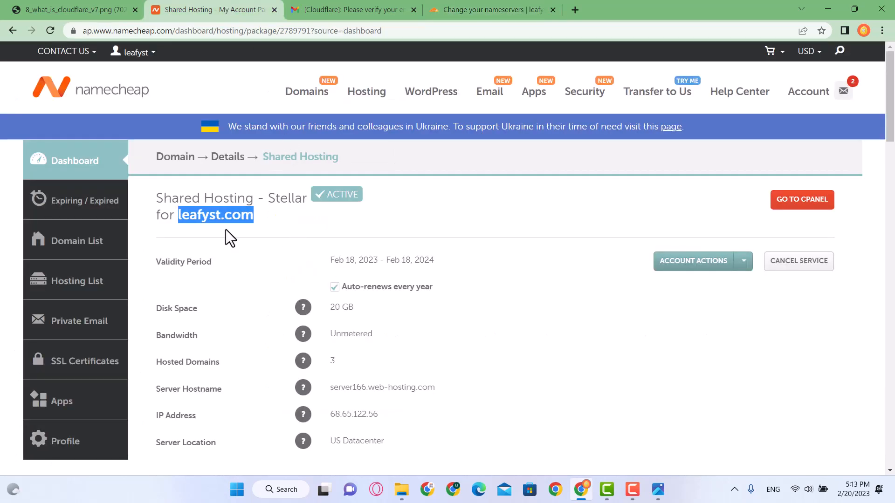
pyautogui.click(51, 176)
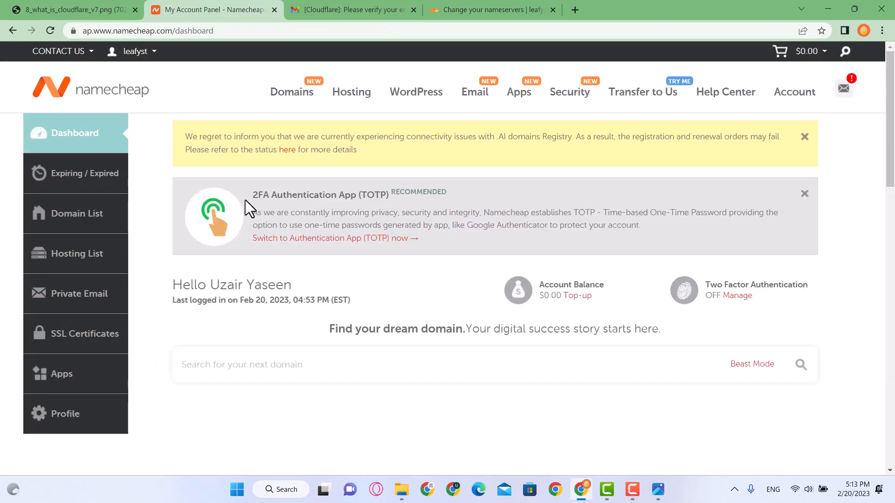
pyautogui.scroll(-3, 245, 202)
pyautogui.scroll(-1, 246, 200)
pyautogui.moveTo(380, 299)
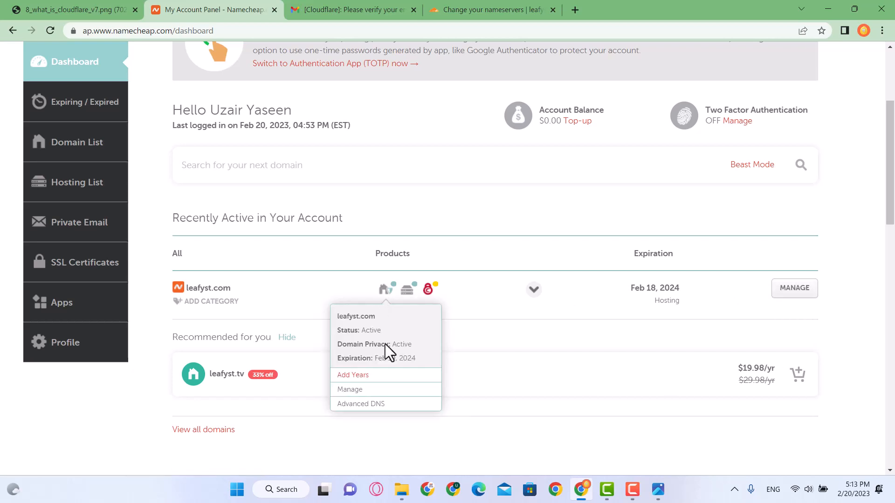
pyautogui.click(347, 392)
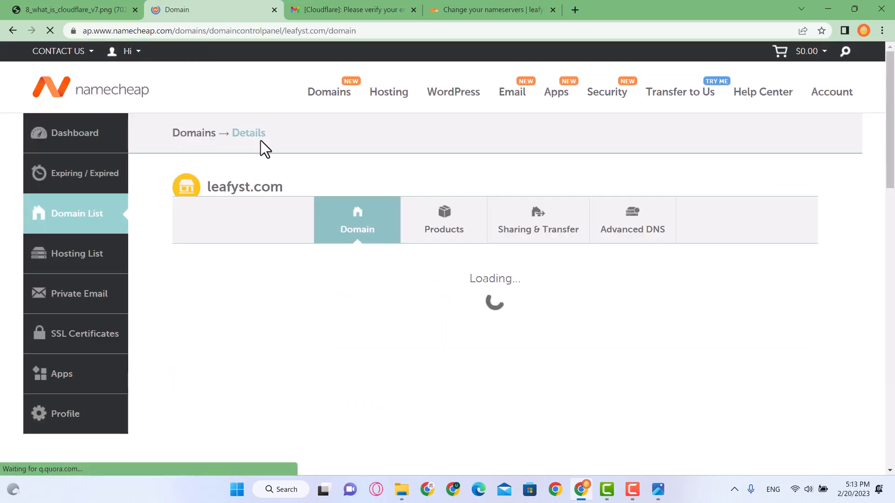
# Set the nameserver type for leafyst.com to Custom DNS
pyautogui.scroll(-4, 278, 154)
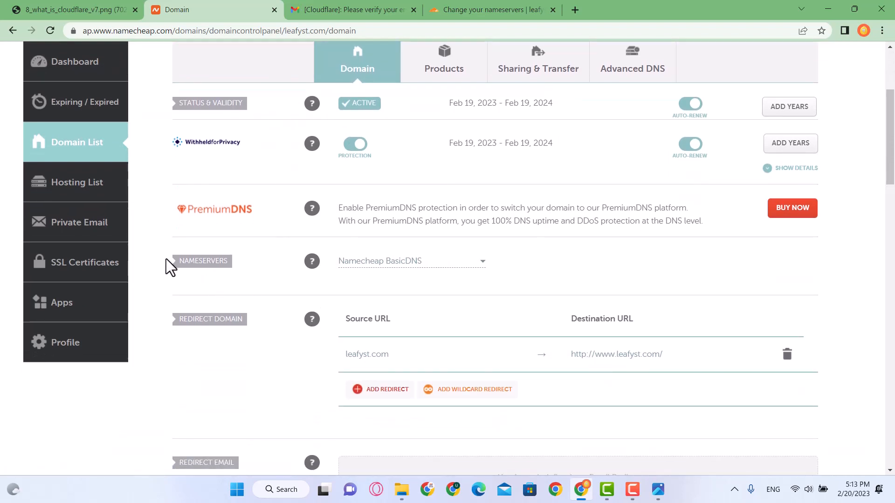
pyautogui.moveTo(169, 268); pyautogui.dragTo(236, 268)
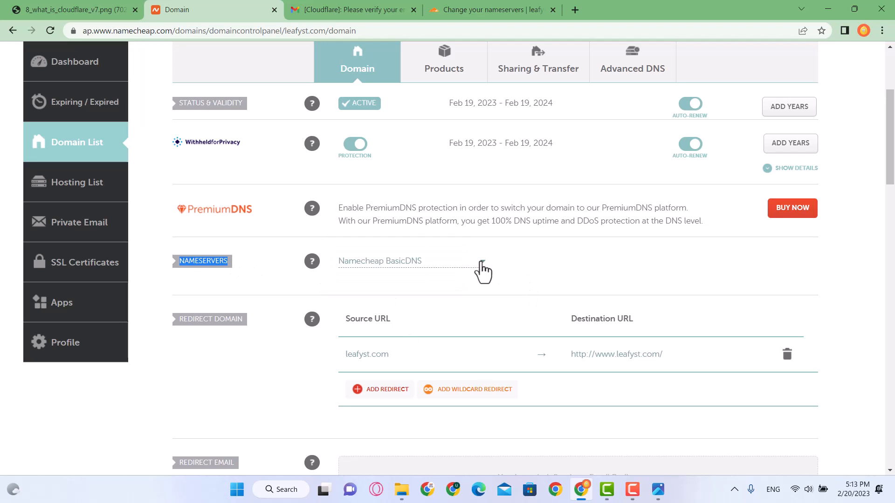
pyautogui.click(482, 268)
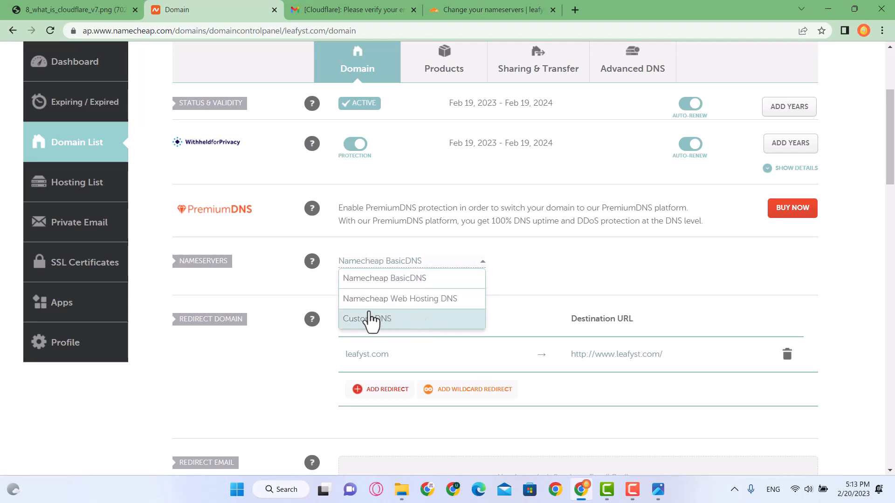
pyautogui.click(372, 324)
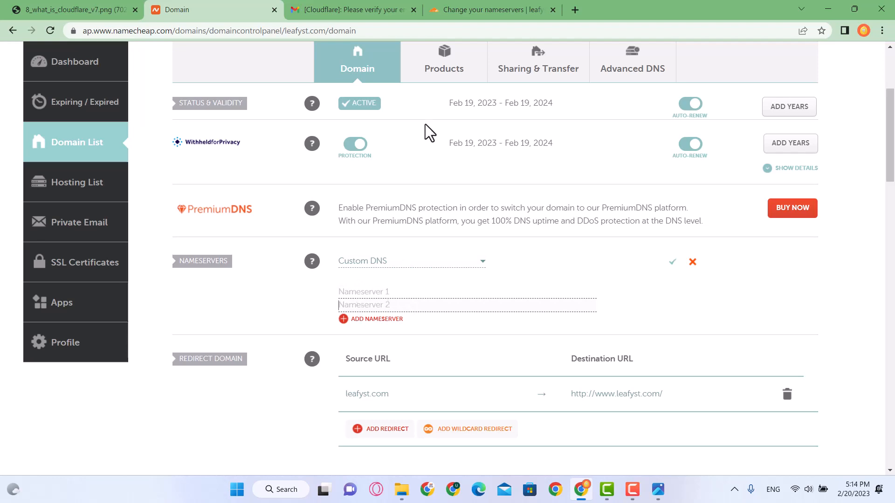
# Copy Cloudflare's nameserver gene.ns.cloudflare.com and enter it as Nameserver 1 in Namecheap
pyautogui.click(482, 8)
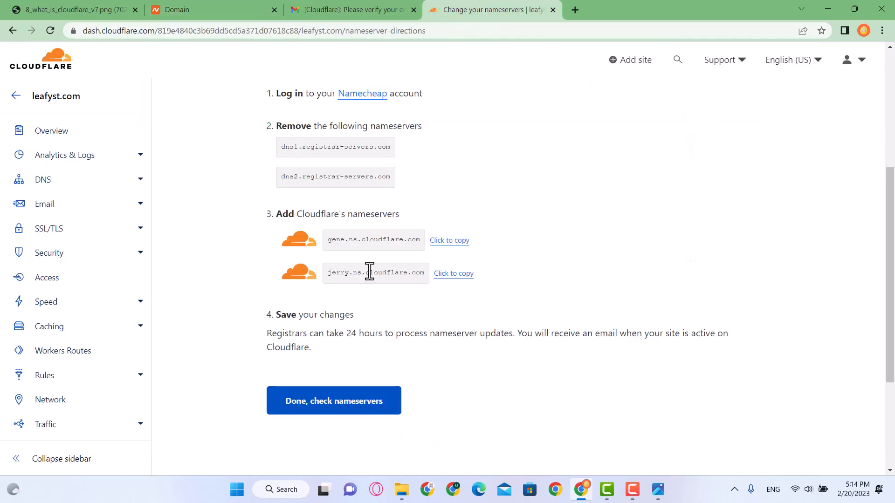
pyautogui.click(449, 242)
pyautogui.click(191, 10)
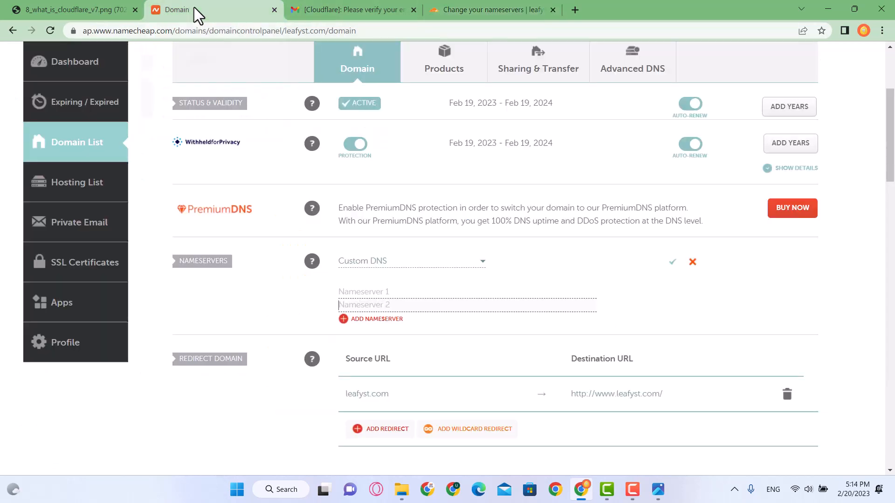
pyautogui.click(401, 289)
pyautogui.hotkey('ctrl', 'v')
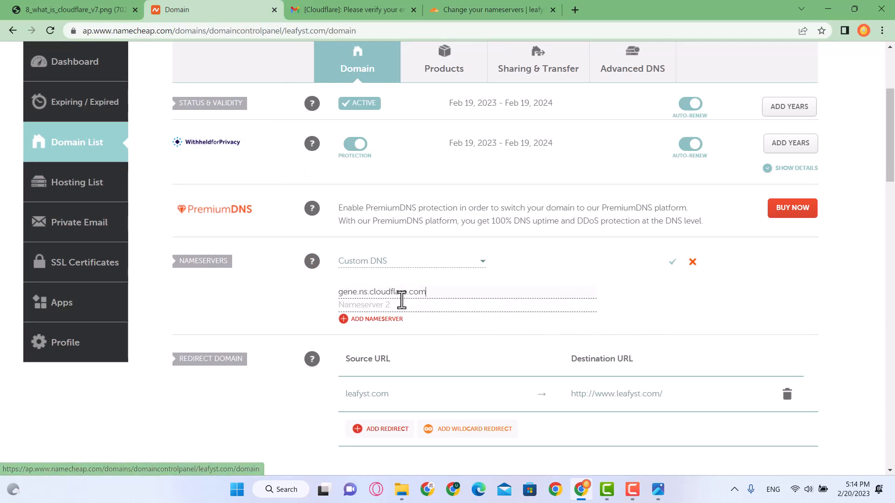
# Copy Cloudflare's nameserver jerry.ns.cloudflare.com, enter it as Nameserver 2 in Namecheap, and save the custom nameservers
pyautogui.click(485, 8)
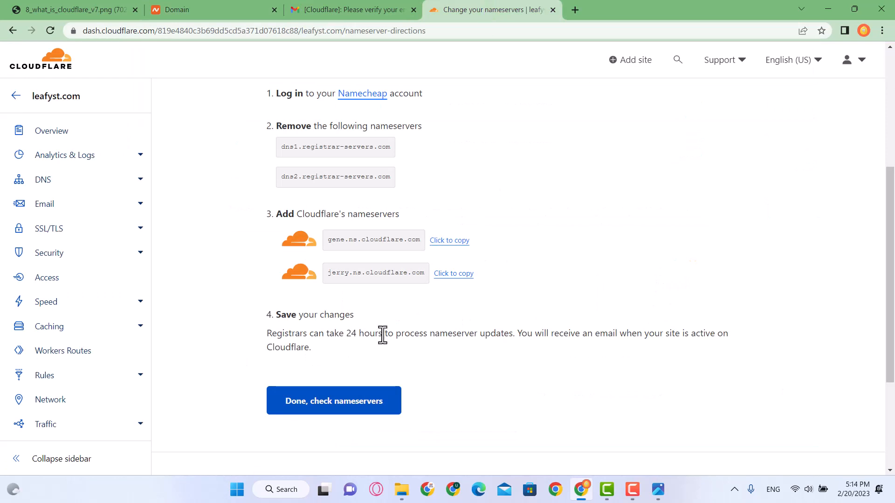
pyautogui.click(449, 279)
pyautogui.click(178, 8)
pyautogui.click(417, 310)
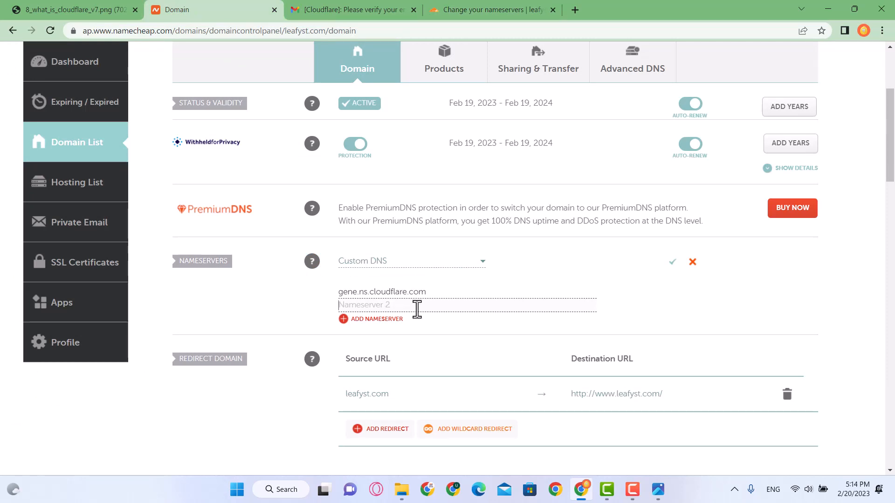
pyautogui.hotkey('ctrl', 'v')
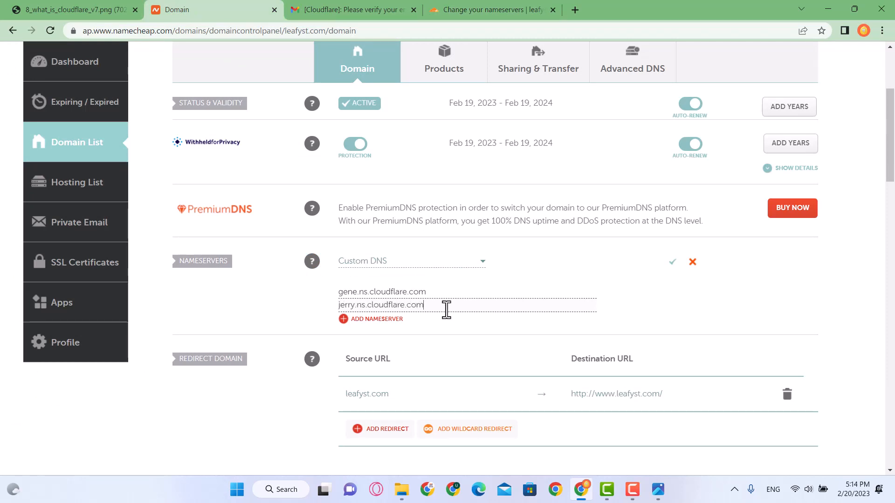
pyautogui.click(674, 270)
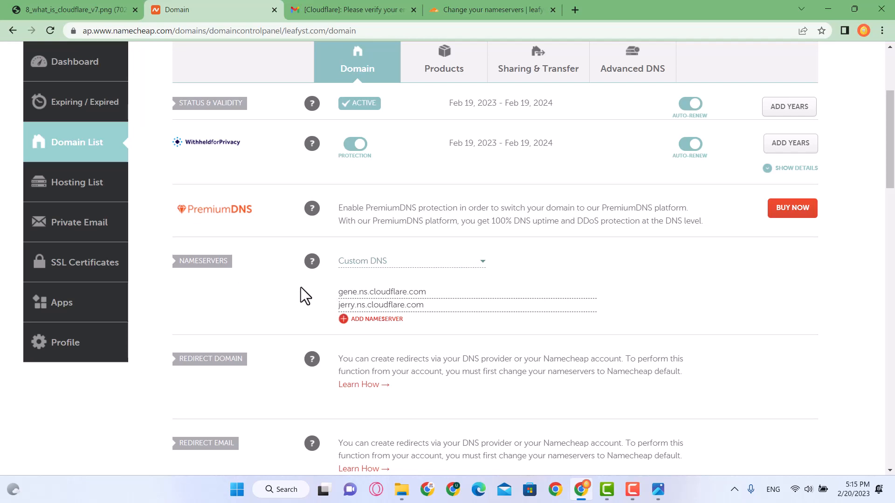
# Return to Cloudflare, have it check the changed nameservers, and start the Quick Start Guide
pyautogui.click(504, 7)
pyautogui.scroll(-1, 523, 369)
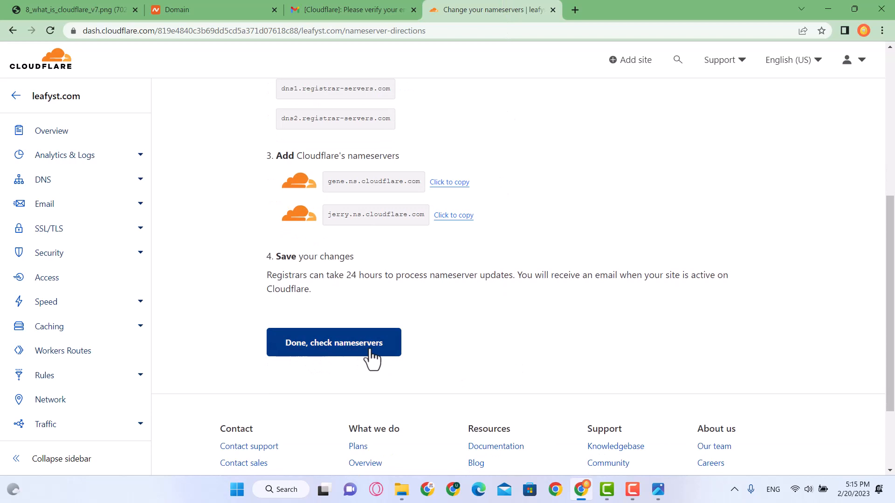
pyautogui.click(372, 354)
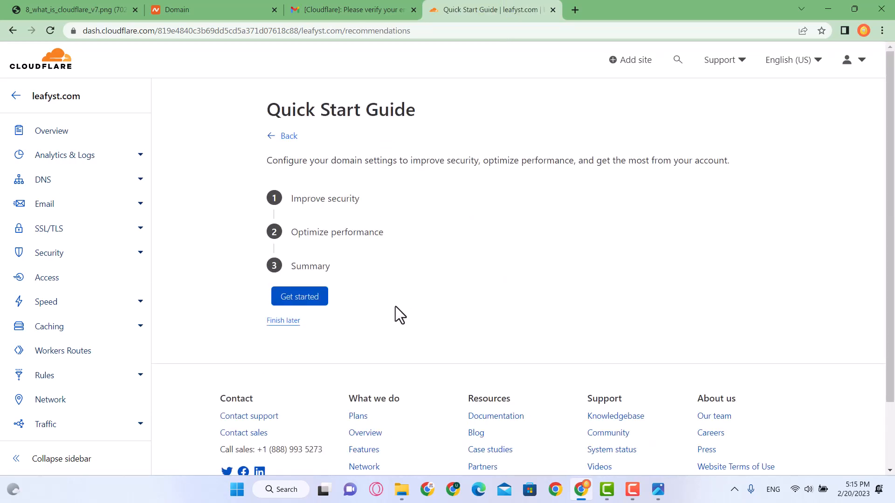
pyautogui.click(300, 298)
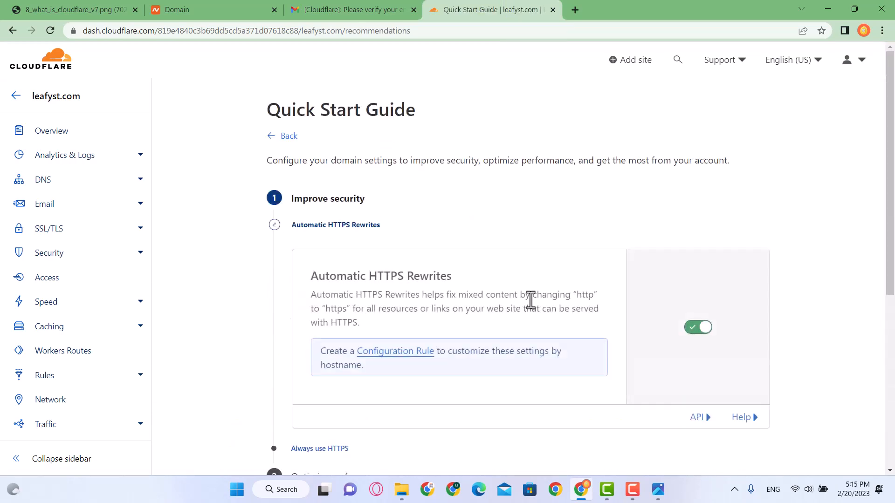
# Keep Automatic HTTPS Rewrites enabled and save that security setting
pyautogui.scroll(-2, 458, 296)
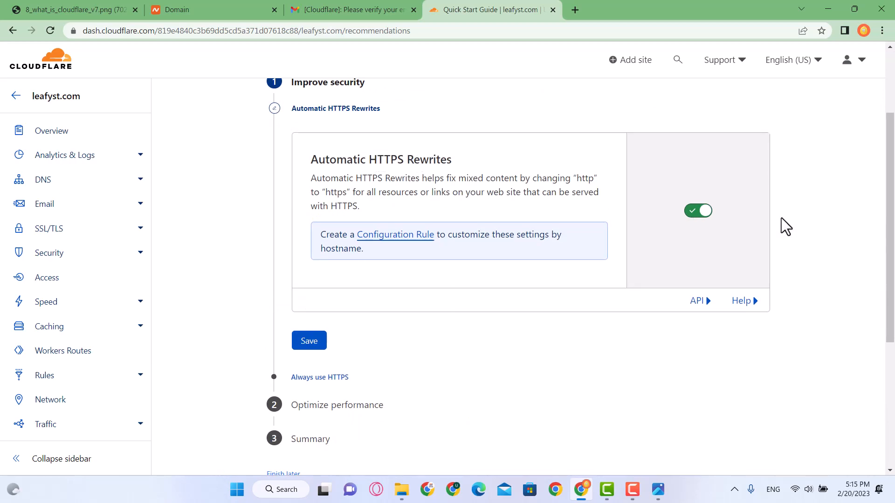
pyautogui.scroll(-2, 429, 276)
pyautogui.click(309, 225)
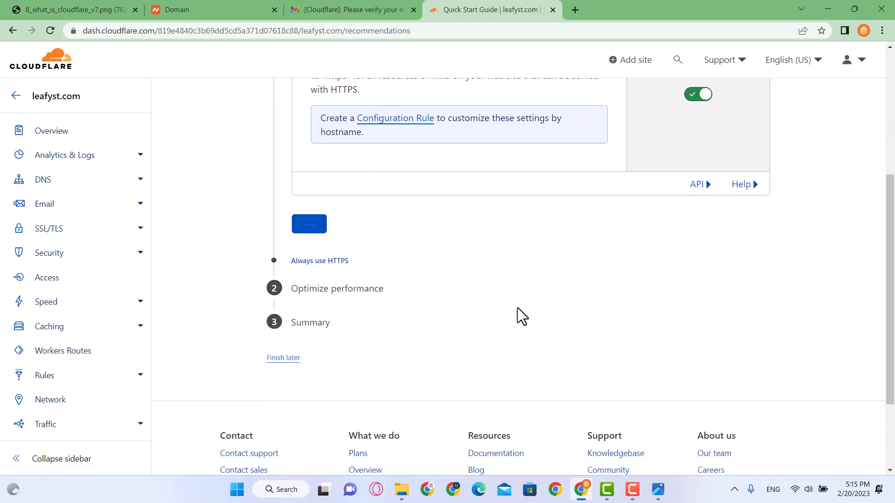
# Enable Always Use HTTPS and save the setting
pyautogui.scroll(4, 515, 307)
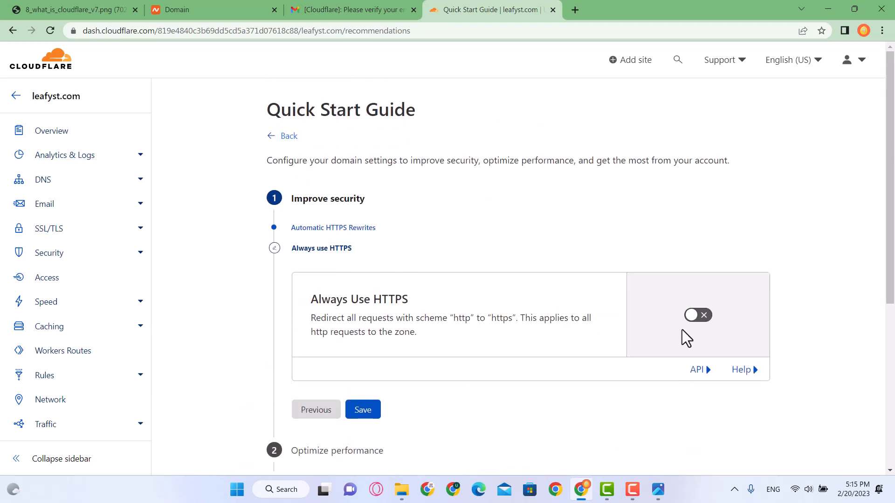
pyautogui.click(702, 317)
pyautogui.scroll(-1, 402, 320)
pyautogui.click(366, 376)
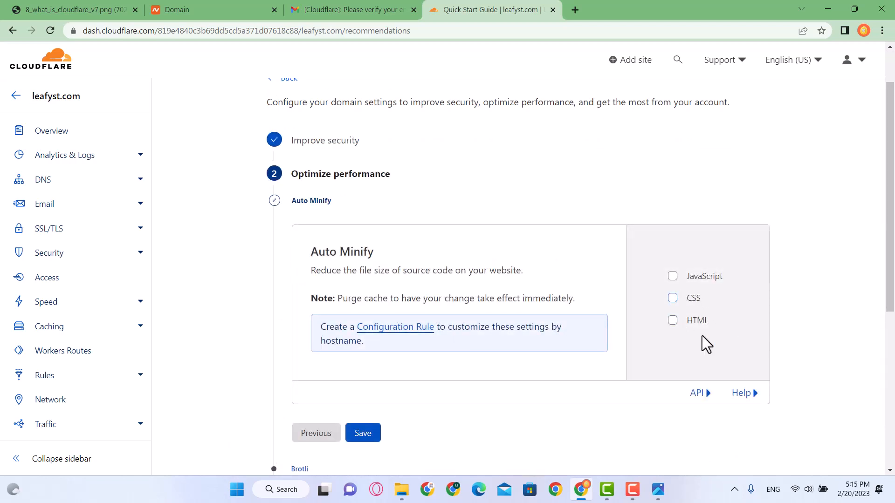
# Enable Auto Minify for CSS and HTML, leaving JavaScript off, and save the setting
pyautogui.click(673, 298)
pyautogui.click(673, 320)
pyautogui.click(673, 326)
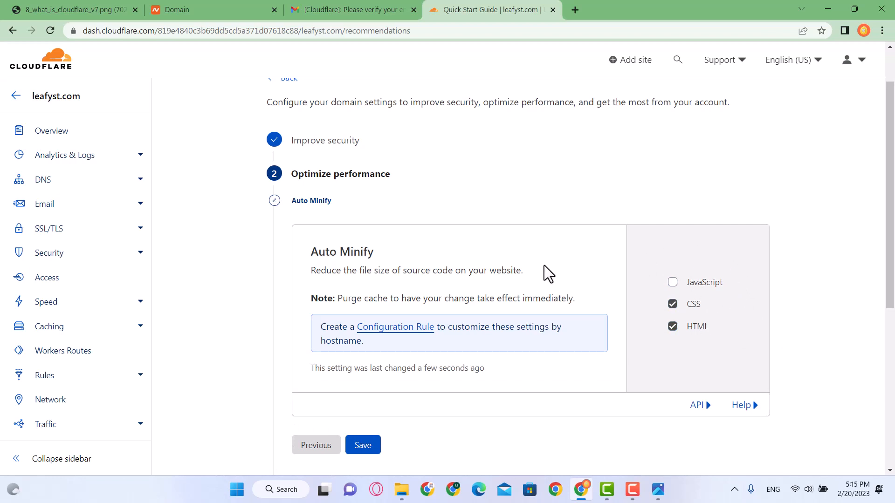
pyautogui.scroll(-3, 504, 327)
pyautogui.scroll(2, 709, 270)
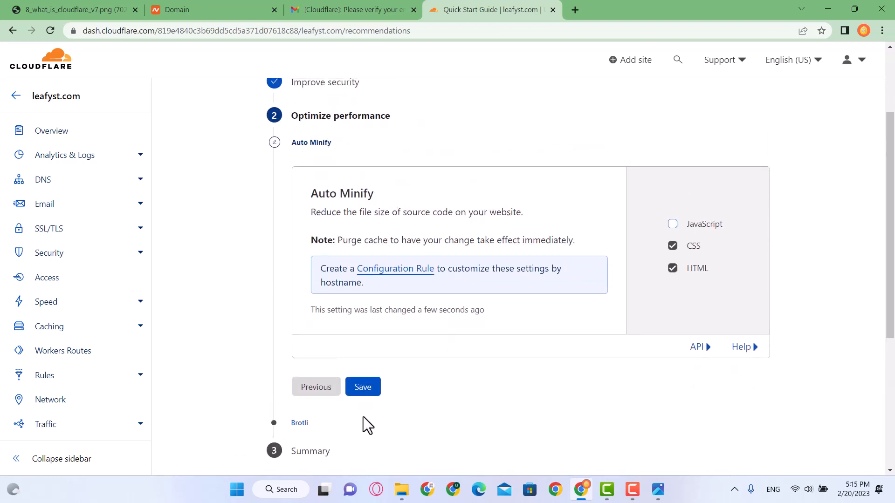
pyautogui.click(369, 388)
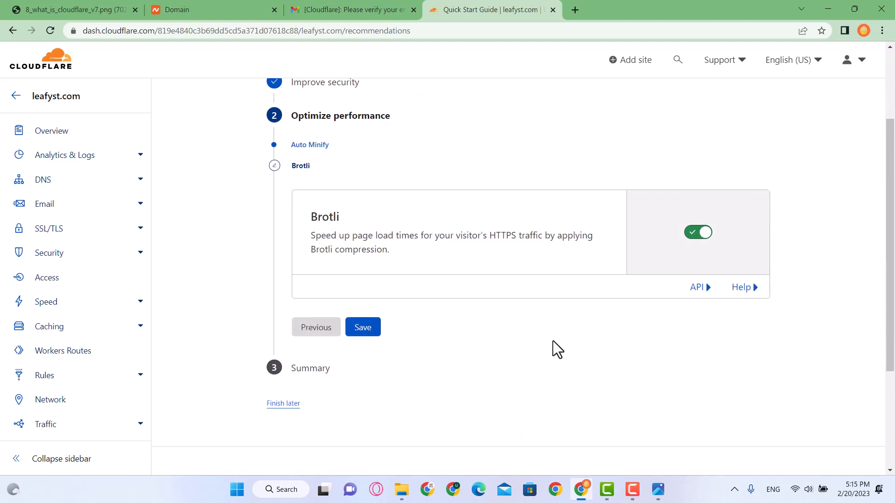
# Save the Brotli setting as enabled and finish the Quick Start Guide
pyautogui.click(359, 328)
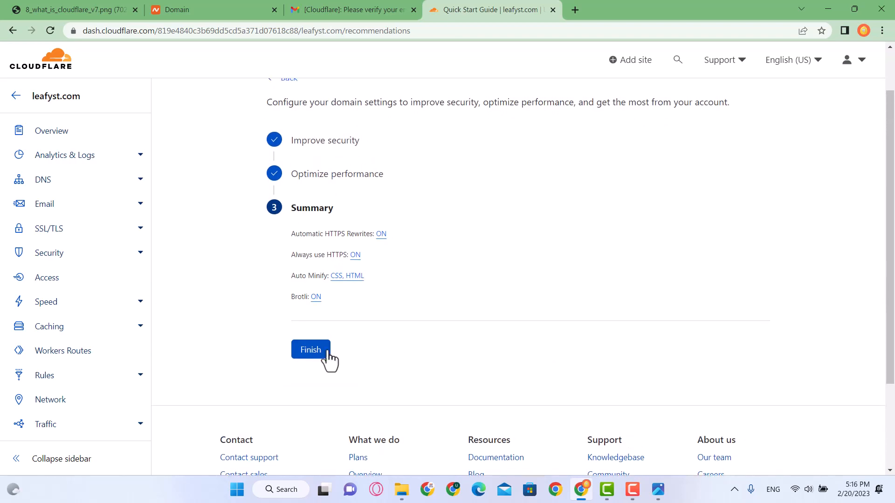
pyautogui.click(329, 358)
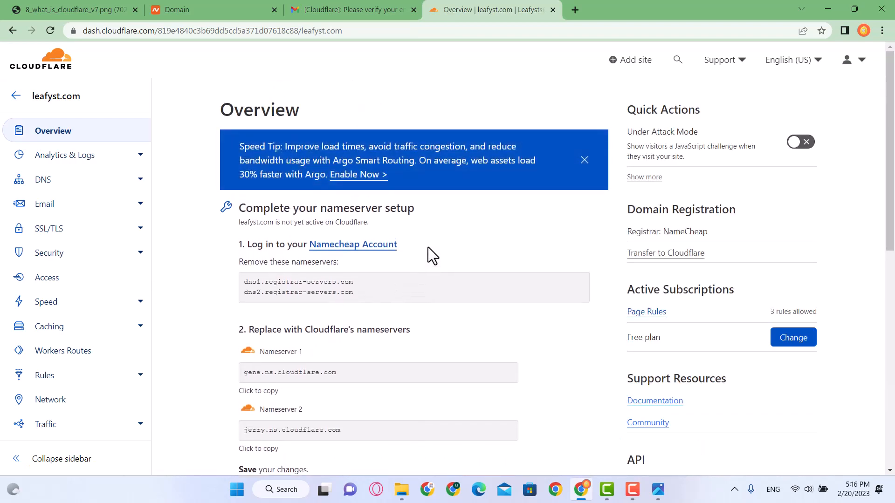
# Review the nameserver setup instructions for leafyst.com, then examine its SSL/TLS encryption mode and recommender settings
pyautogui.scroll(-6, 427, 247)
pyautogui.scroll(3, 429, 252)
pyautogui.scroll(3, 431, 266)
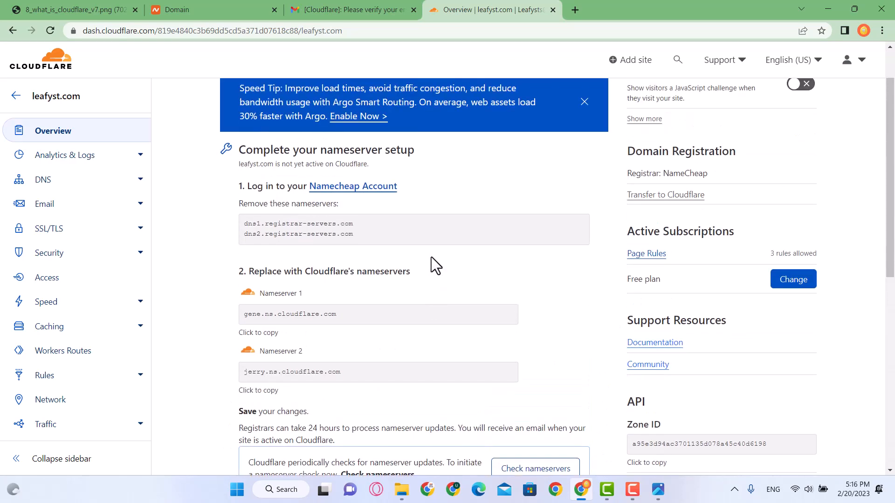
pyautogui.scroll(1, 394, 217)
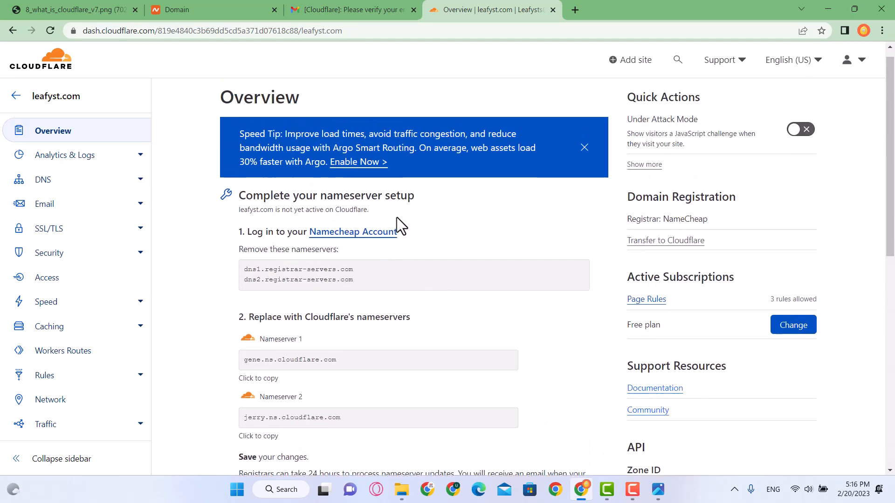
pyautogui.scroll(-3, 397, 224)
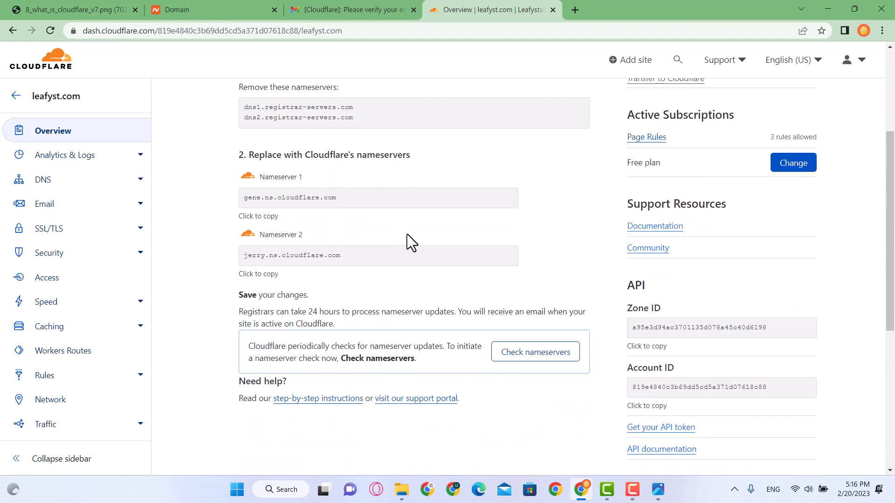
pyautogui.click(88, 155)
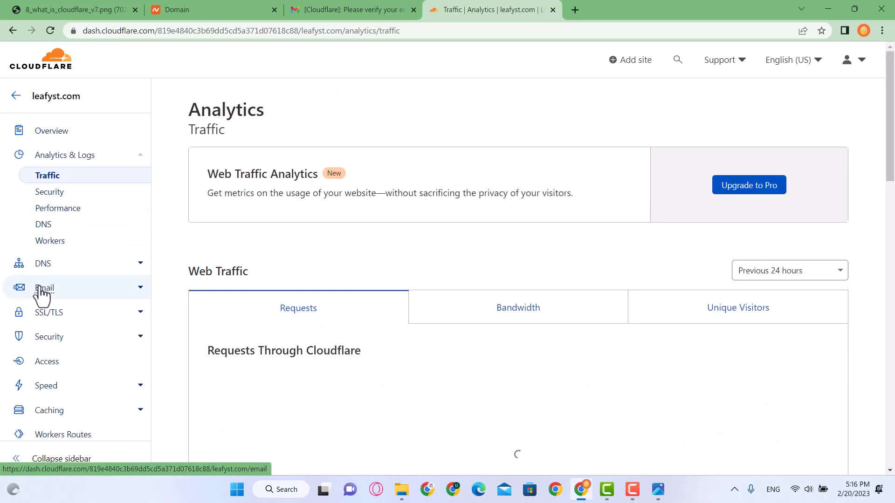
pyautogui.click(49, 313)
pyautogui.scroll(-3, 362, 244)
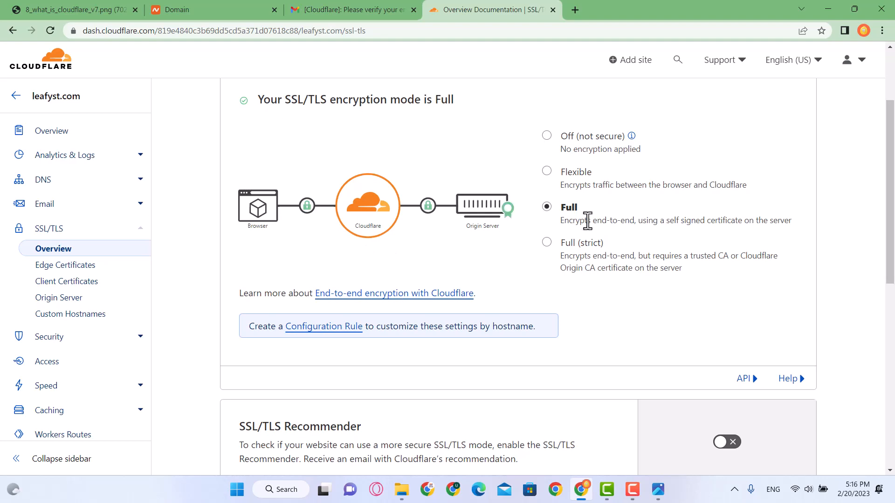
pyautogui.scroll(-5, 564, 286)
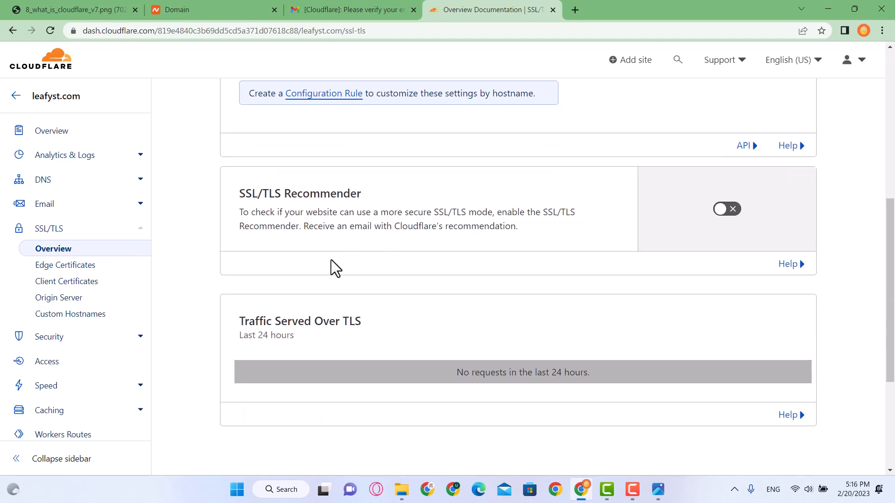
pyautogui.scroll(-2, 94, 289)
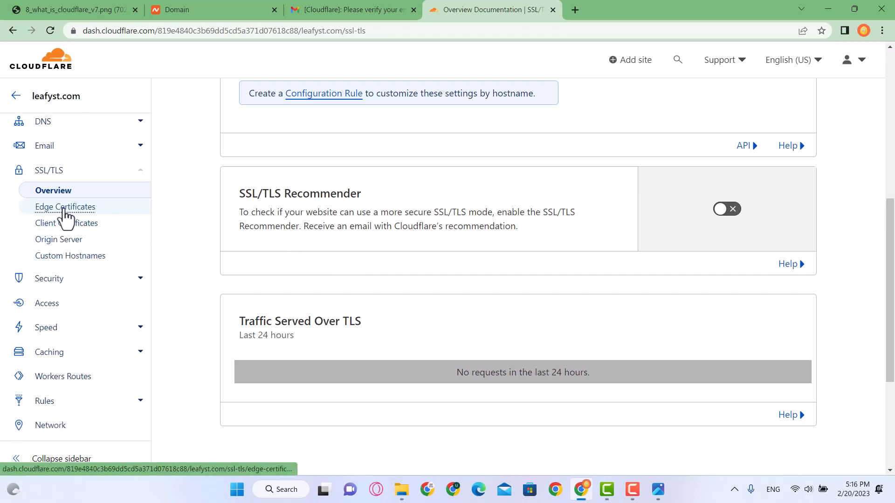
# Look through the domain's security pages, including Events, Bots, DDoS and Settings, and check the Access page
pyautogui.click(71, 280)
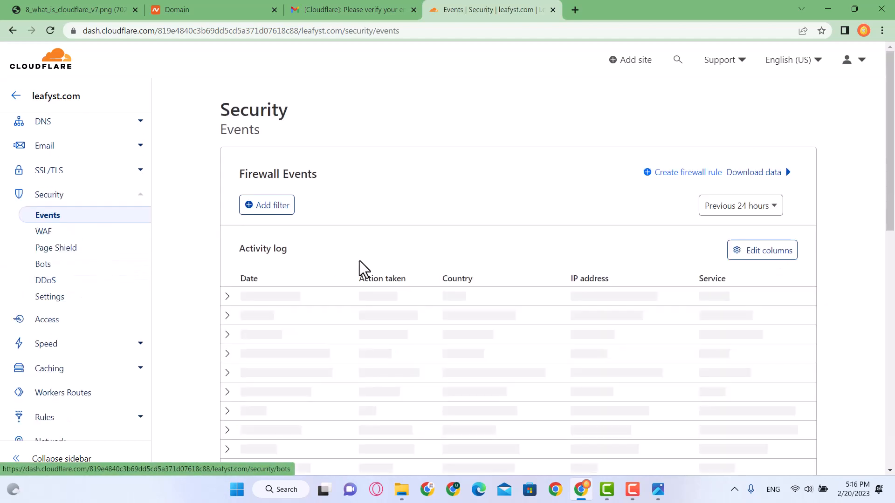
pyautogui.scroll(-1, 303, 219)
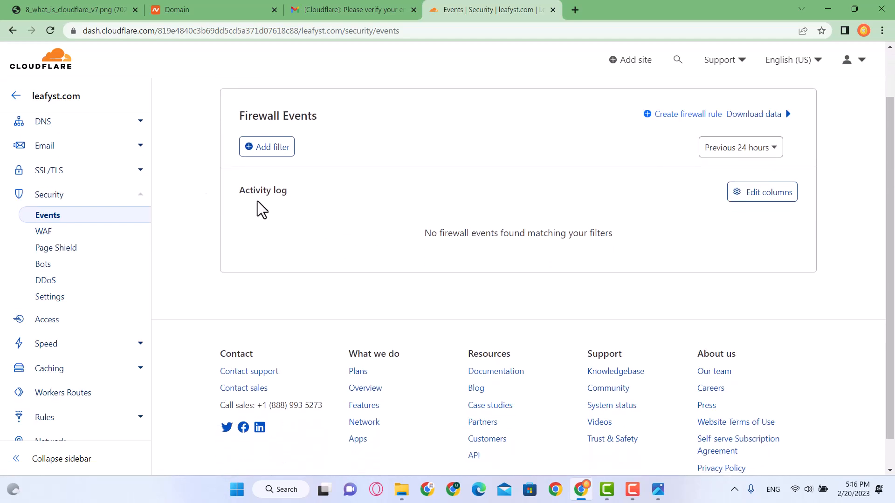
pyautogui.click(52, 249)
pyautogui.click(50, 266)
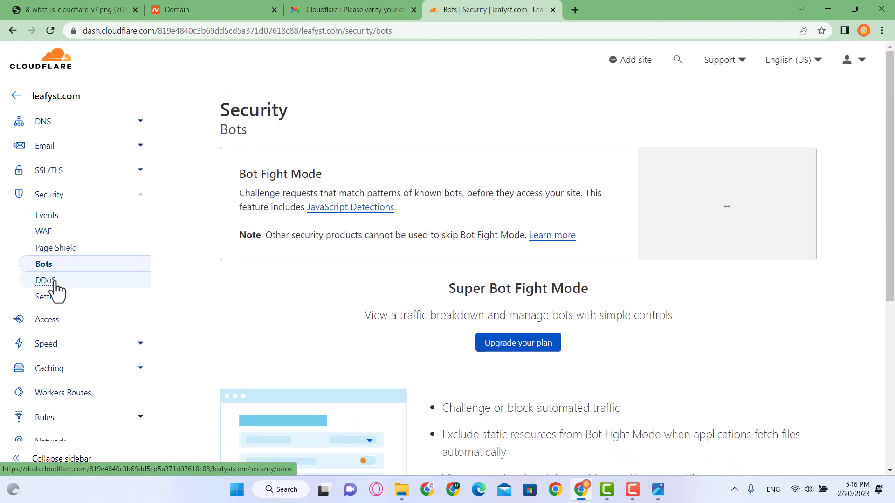
pyautogui.click(47, 282)
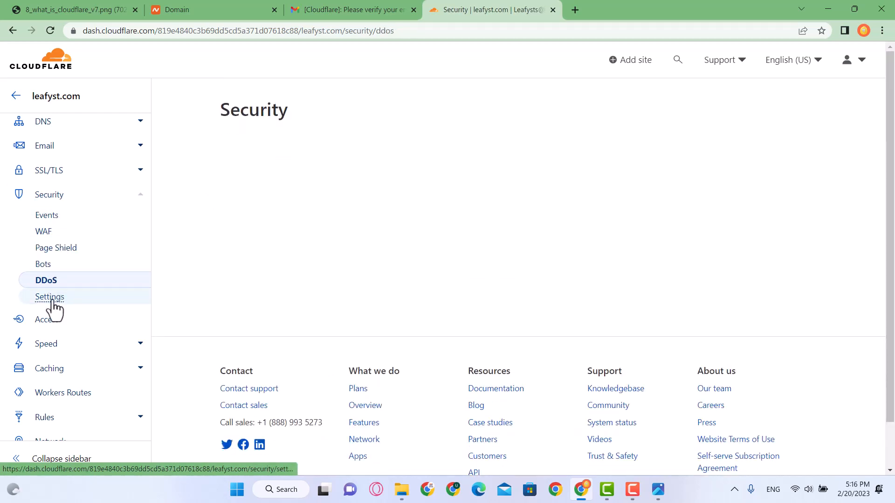
pyautogui.click(52, 301)
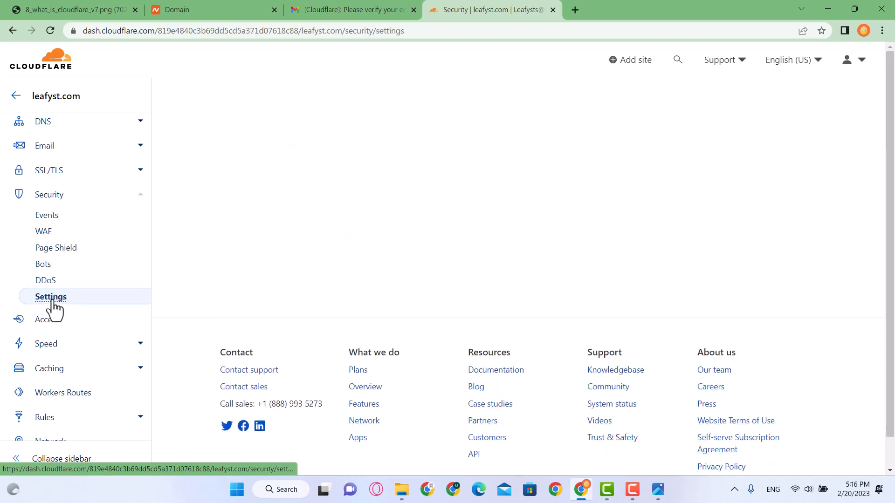
pyautogui.scroll(-5, 280, 299)
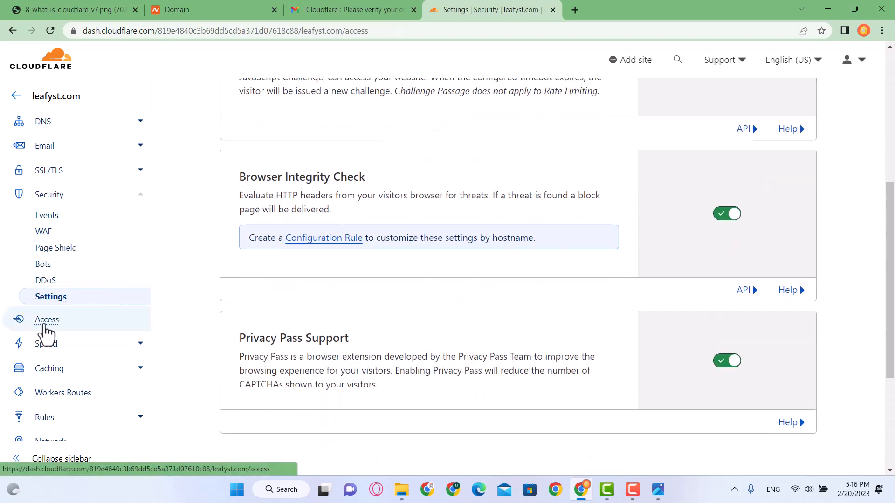
pyautogui.click(43, 321)
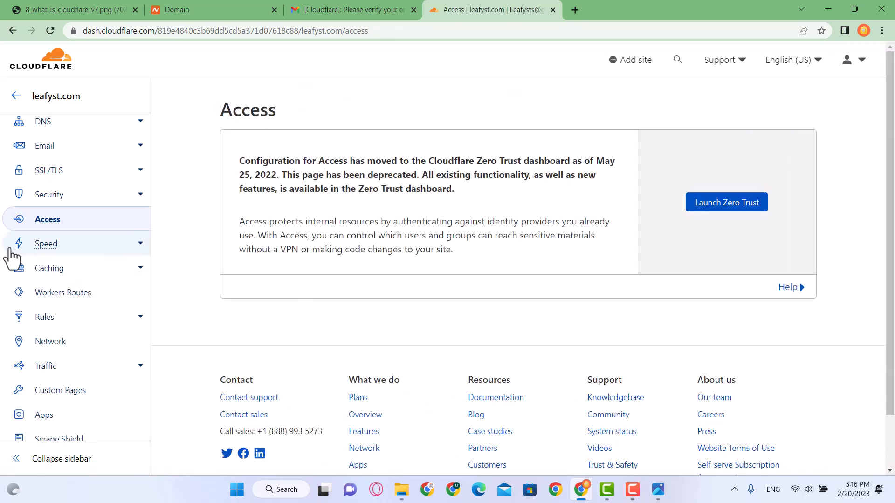
# Enable Early Hints in the domain's speed optimization settings
pyautogui.click(45, 245)
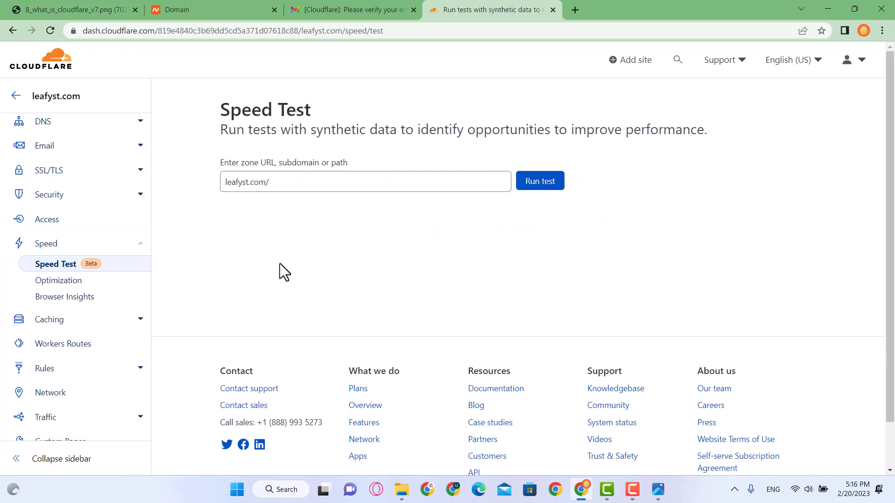
pyautogui.click(65, 282)
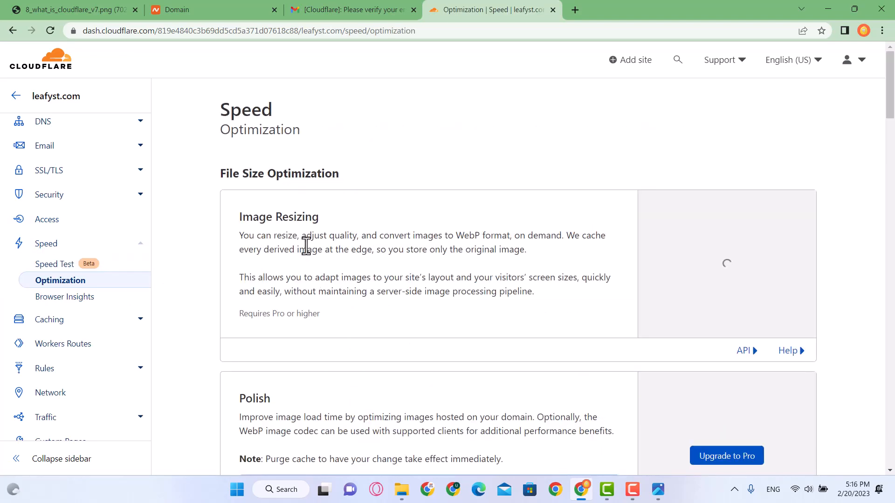
pyautogui.scroll(-10, 308, 248)
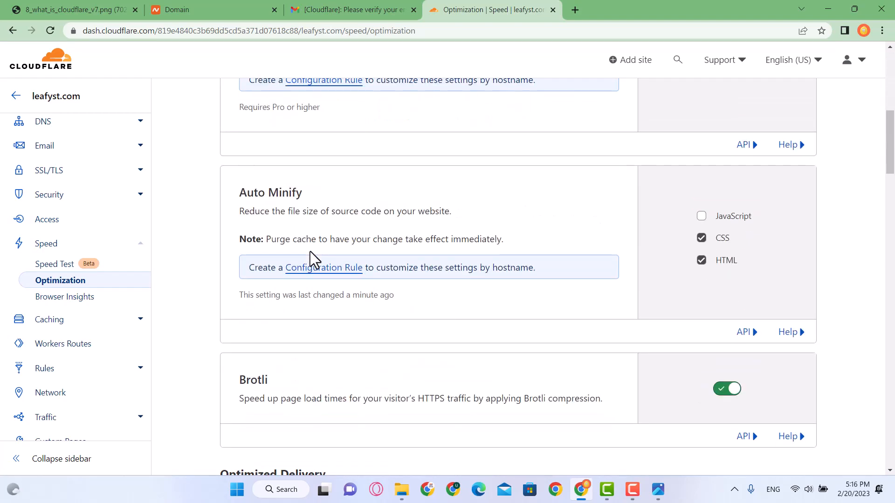
pyautogui.scroll(-8, 310, 251)
pyautogui.scroll(3, 309, 250)
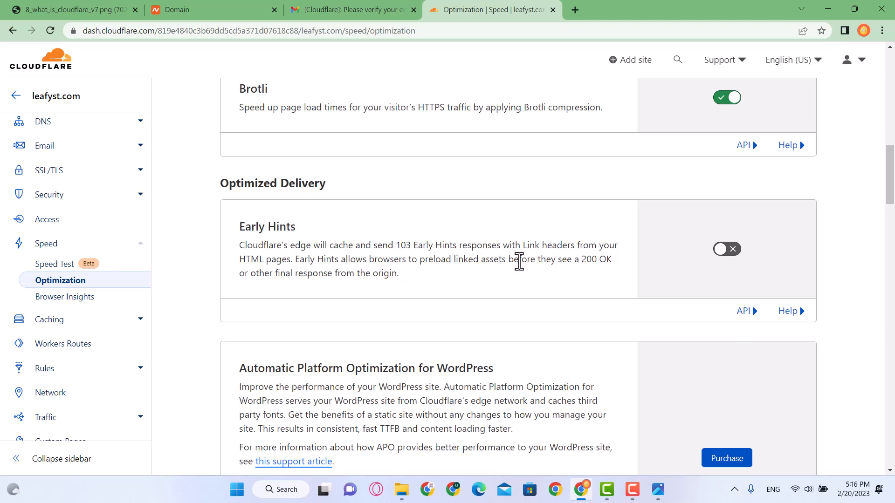
pyautogui.click(725, 250)
# Enable Rocket Loader in the speed optimization settings
pyautogui.scroll(-1, 345, 277)
pyautogui.scroll(-15, 345, 277)
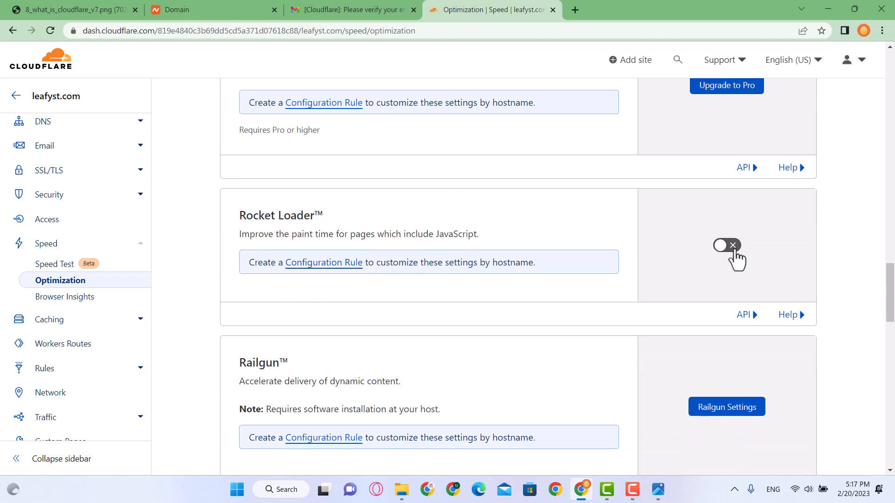
pyautogui.click(727, 245)
# Examine the remaining speed optimization options, including Railgun, AMP Real URL, Mobile Redirect and WordPress optimization, plus the Browser Insights page
pyautogui.scroll(-4, 438, 257)
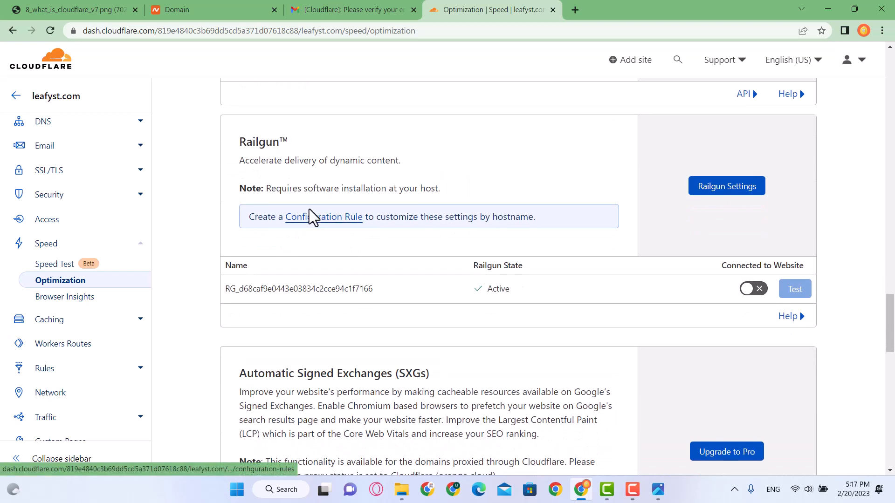
pyautogui.scroll(-7, 309, 209)
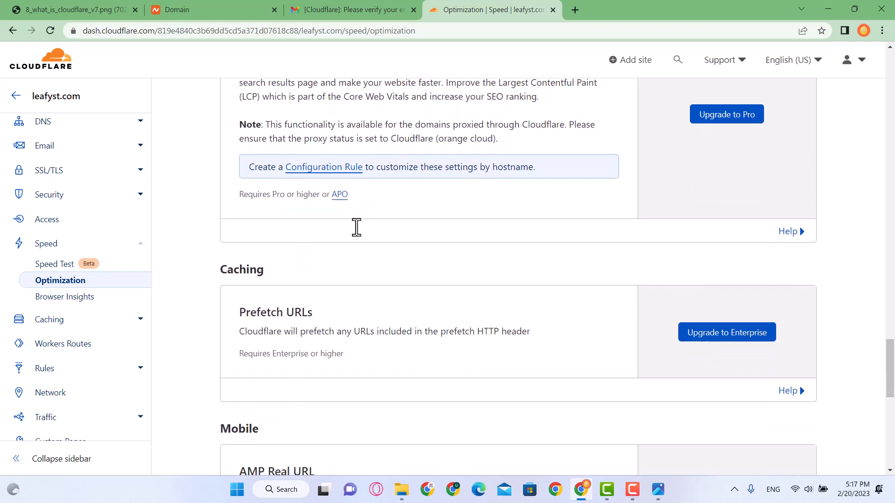
pyautogui.scroll(-5, 357, 227)
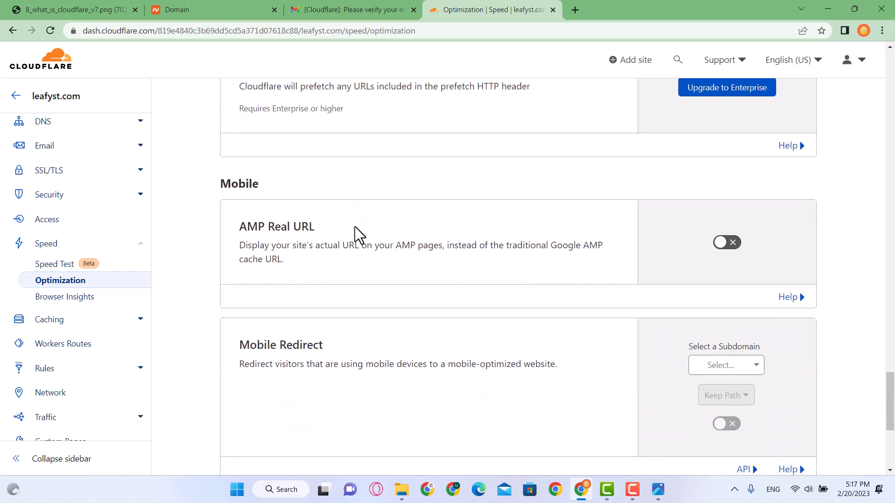
pyautogui.scroll(-2, 354, 227)
pyautogui.scroll(1, 355, 226)
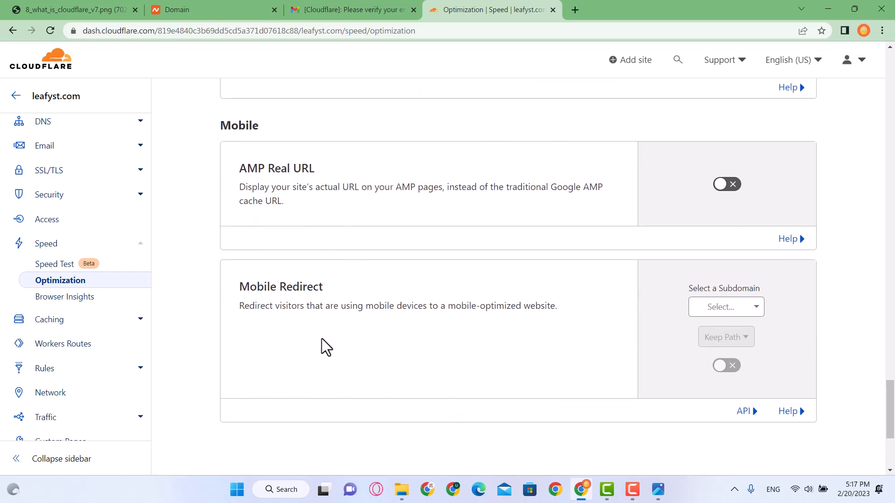
pyautogui.scroll(-1, 321, 339)
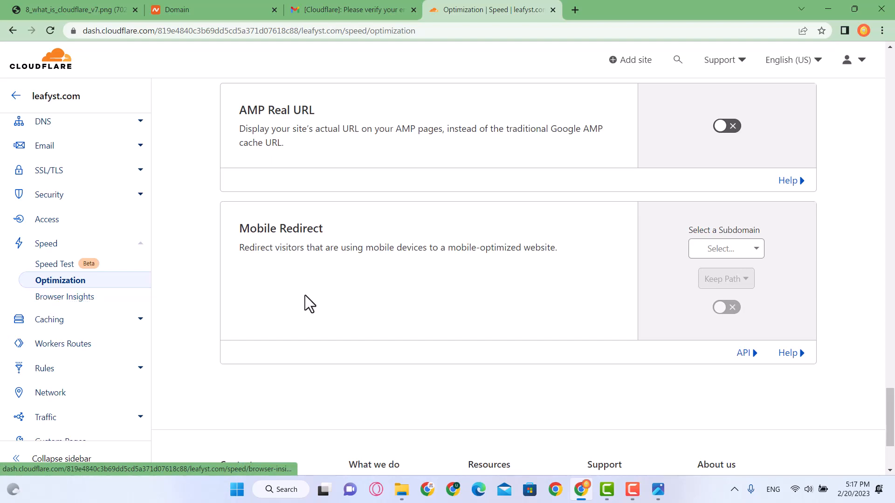
pyautogui.scroll(-3, 465, 301)
pyautogui.scroll(20, 466, 305)
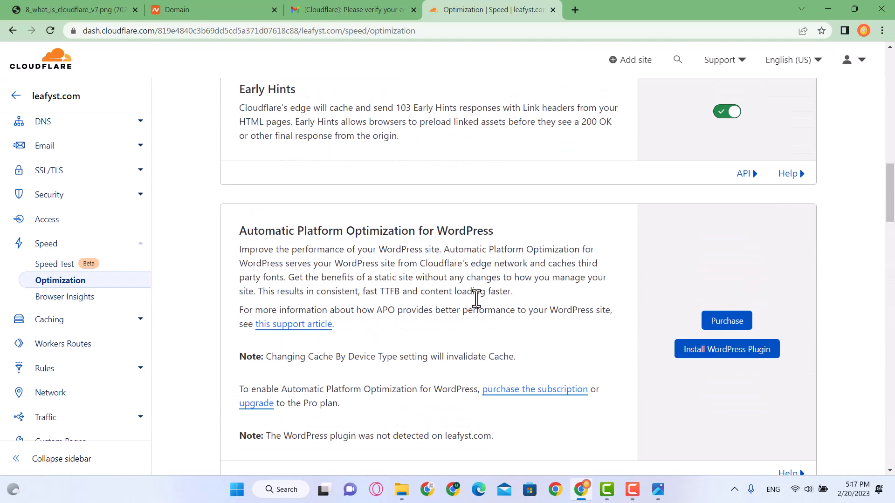
pyautogui.scroll(-18, 383, 253)
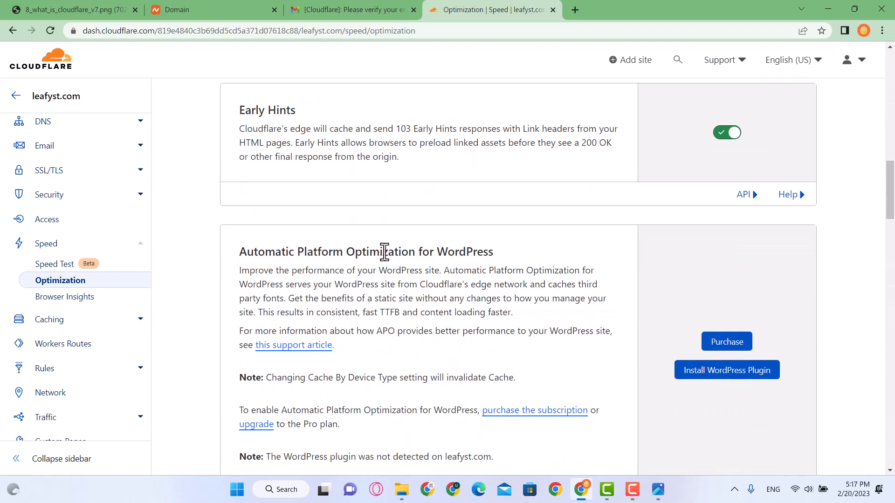
pyautogui.scroll(-15, 868, 240)
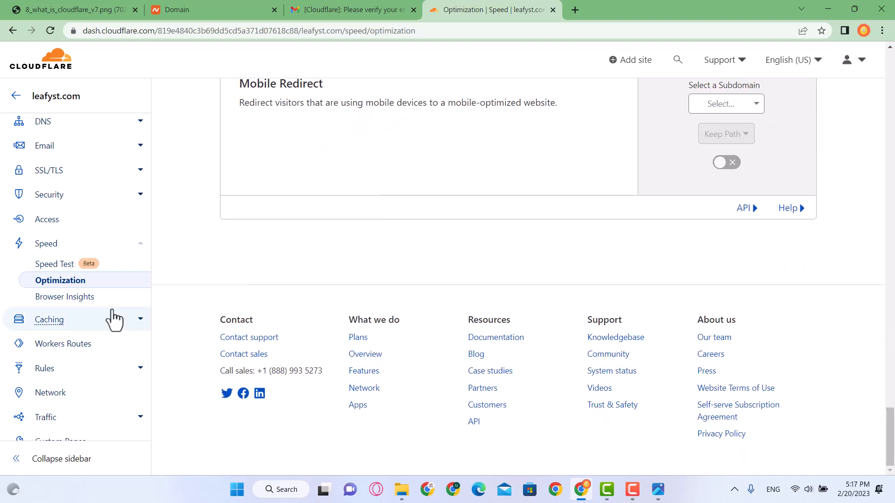
pyautogui.click(66, 297)
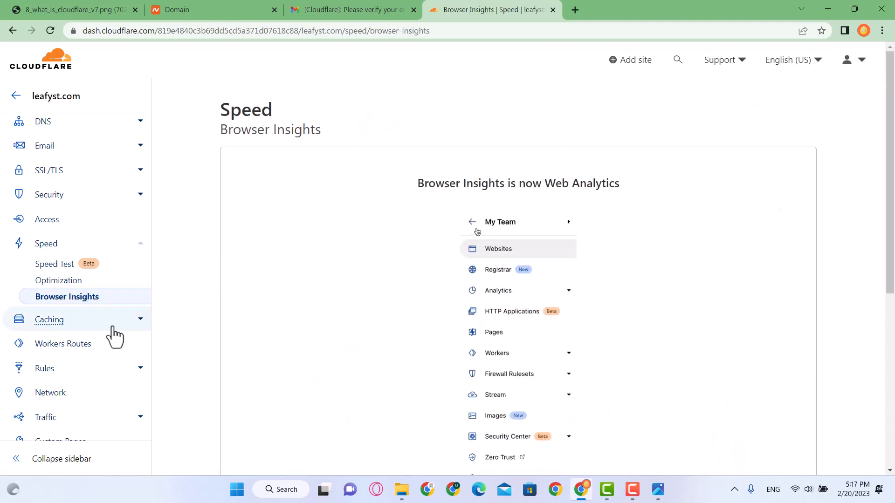
# Enable Crawler Hints in the domain's caching configuration
pyautogui.click(76, 332)
pyautogui.scroll(-5, 349, 263)
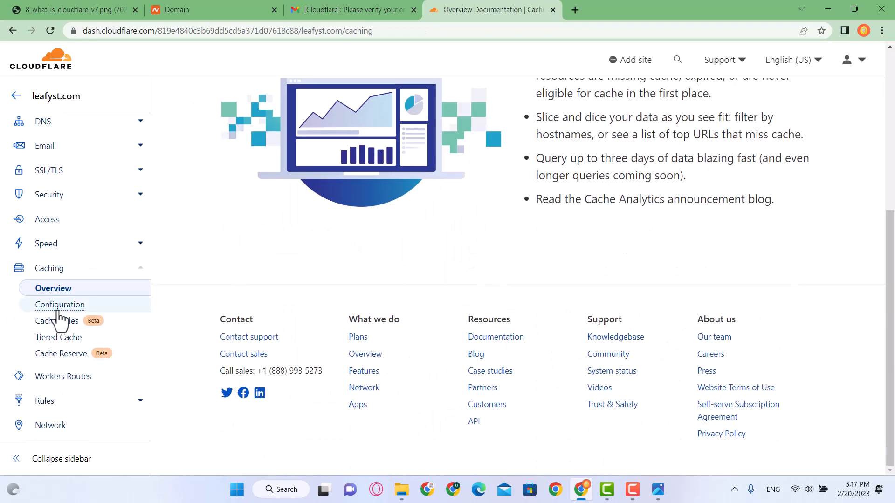
pyautogui.click(60, 305)
pyautogui.scroll(-4, 346, 206)
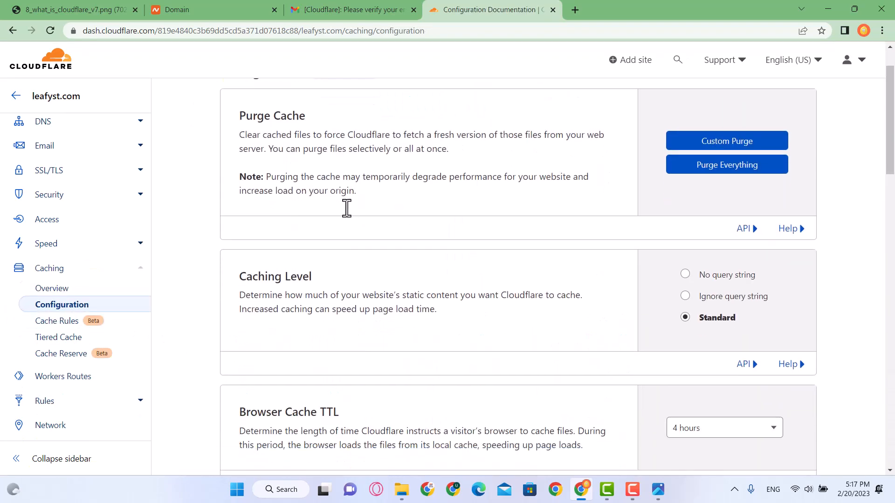
pyautogui.scroll(-10, 347, 208)
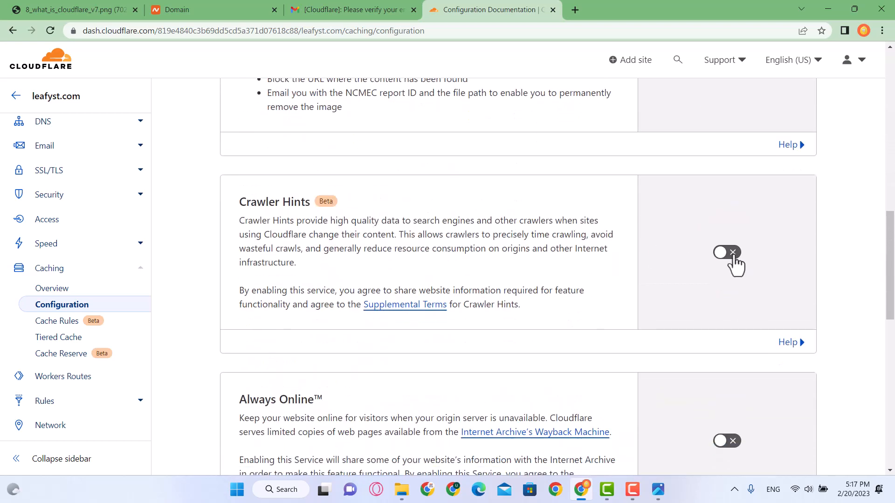
pyautogui.click(733, 255)
# Examine the remaining caching configuration options, including Always Online, Development Mode and Query String Sort, plus the Cache Rules page
pyautogui.scroll(-4, 435, 267)
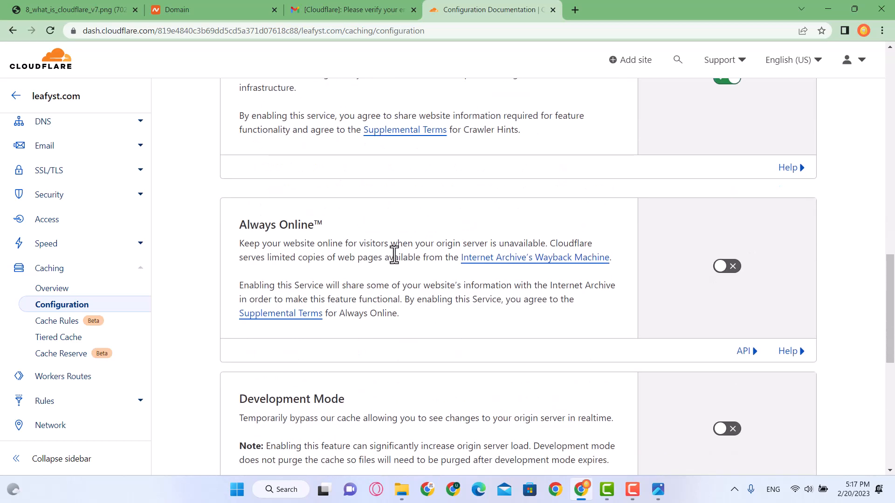
pyautogui.scroll(-3, 384, 254)
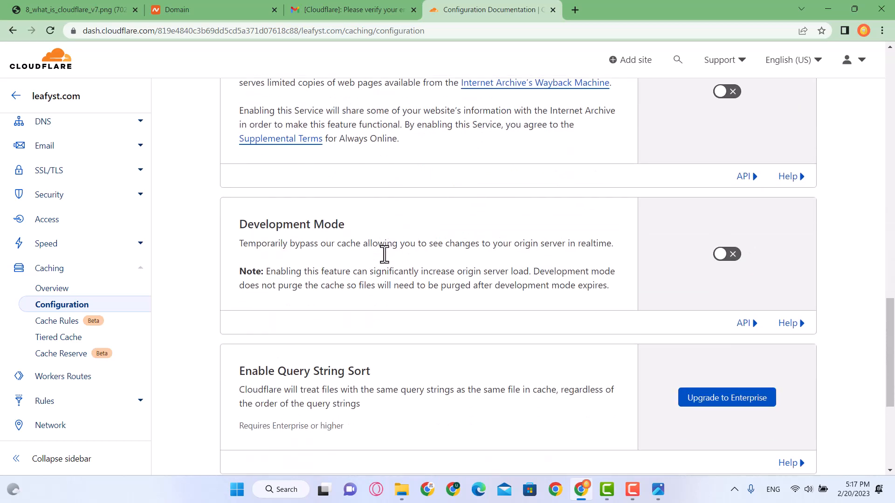
pyautogui.scroll(2, 384, 254)
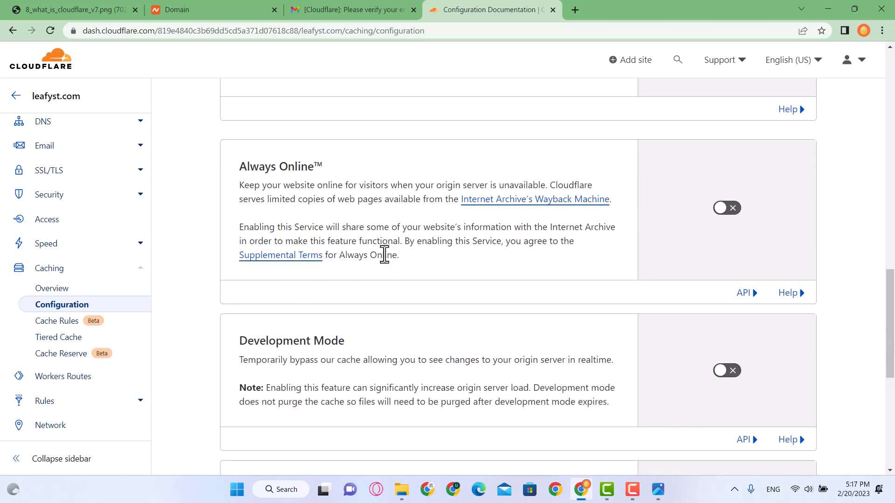
pyautogui.scroll(-2, 384, 254)
pyautogui.scroll(2, 384, 254)
pyautogui.scroll(-3, 384, 254)
pyautogui.scroll(3, 392, 254)
pyautogui.scroll(-1, 402, 254)
pyautogui.scroll(-5, 377, 270)
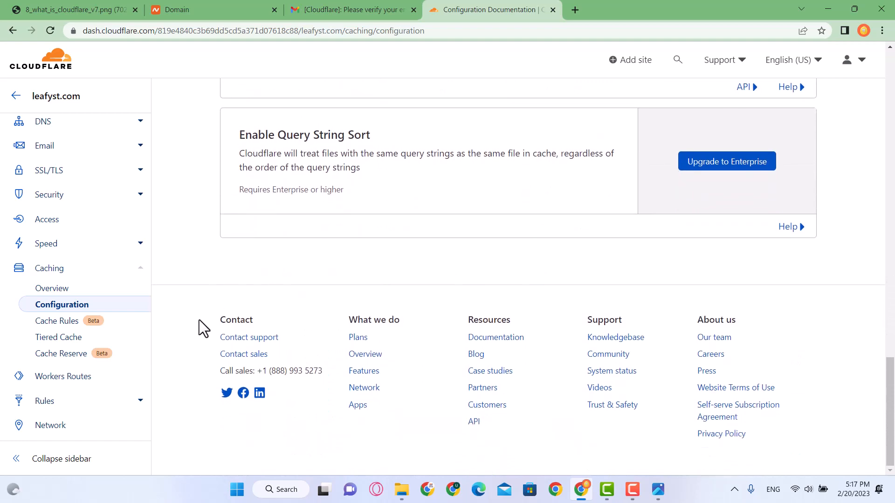
pyautogui.click(56, 321)
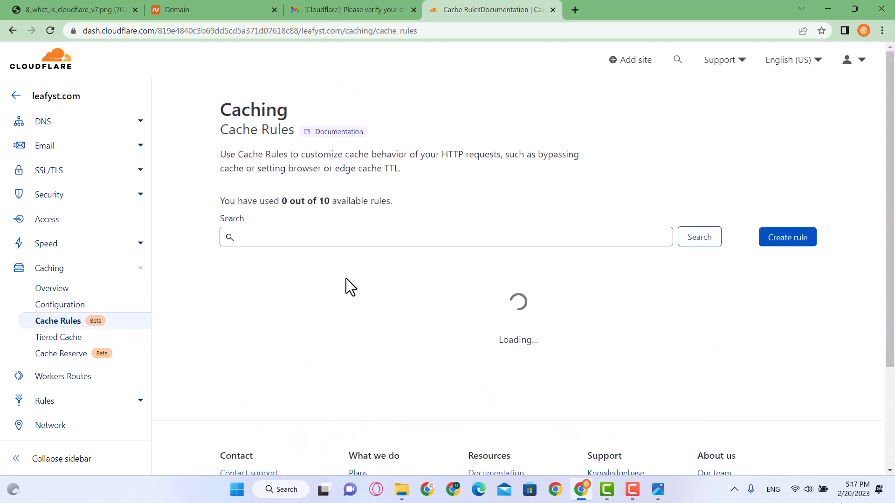
pyautogui.scroll(-1, 315, 281)
pyautogui.scroll(1, 312, 287)
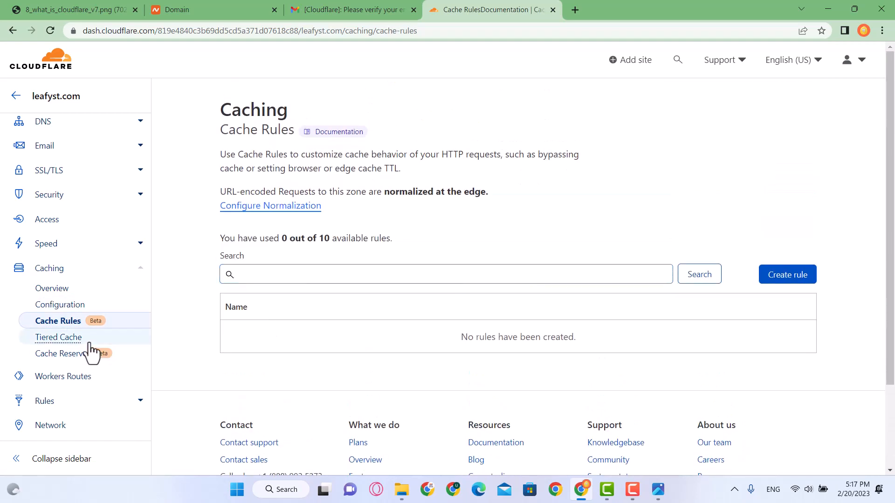
# Enable Argo Tiered Cache in the domain's caching settings
pyautogui.click(51, 338)
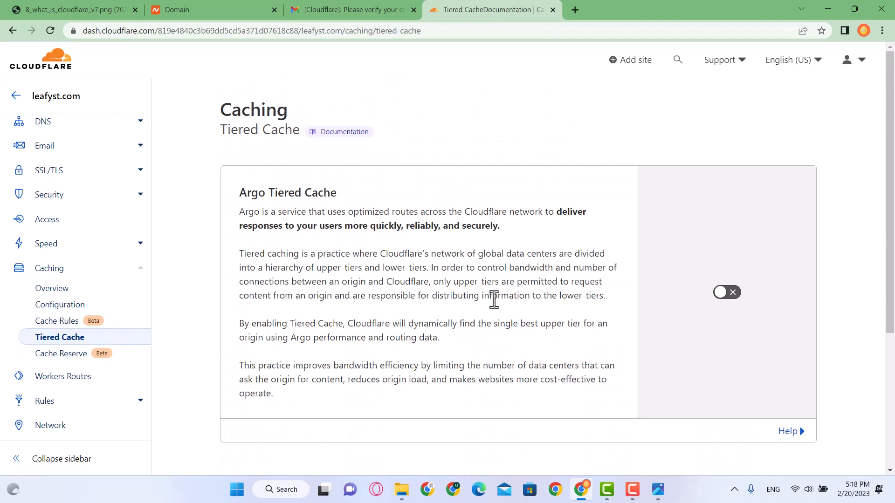
pyautogui.scroll(-1, 493, 300)
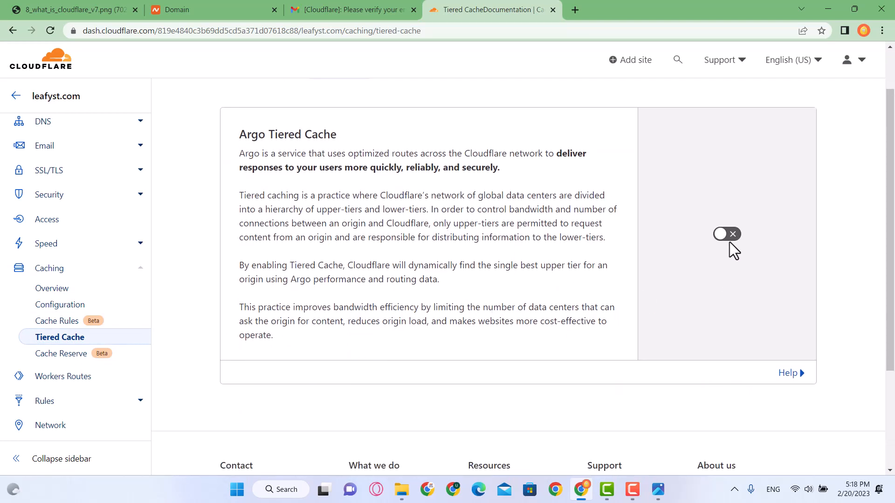
pyautogui.click(731, 237)
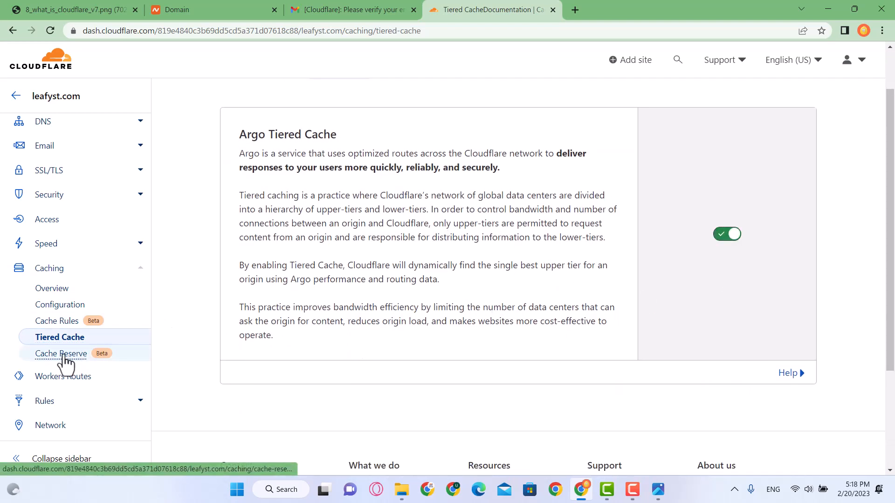
# Look through the domain's Cache Reserve, Workers Routes, Page Rules, Configuration Rules and Apps pages
pyautogui.click(64, 356)
pyautogui.click(68, 380)
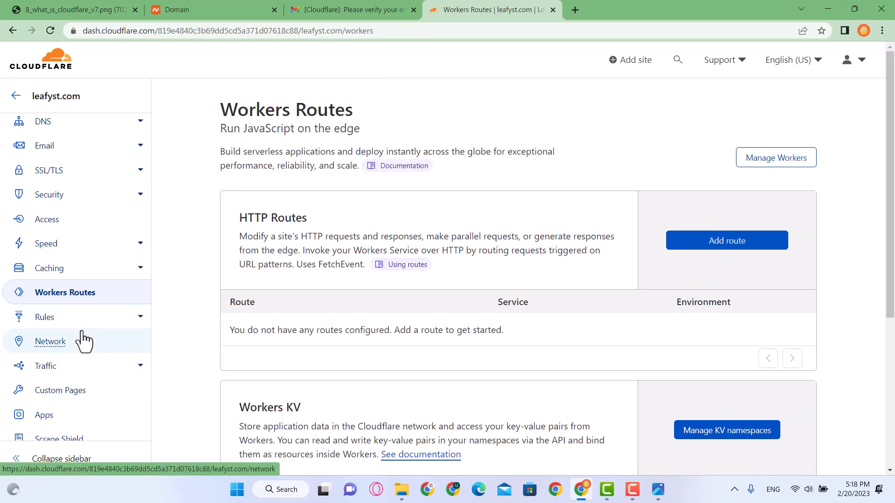
pyautogui.scroll(-5, 281, 334)
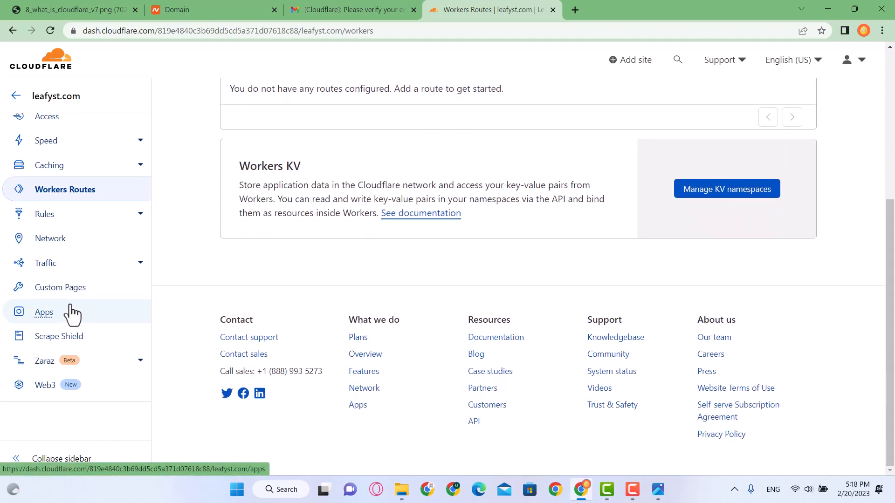
pyautogui.scroll(1, 70, 312)
pyautogui.click(45, 279)
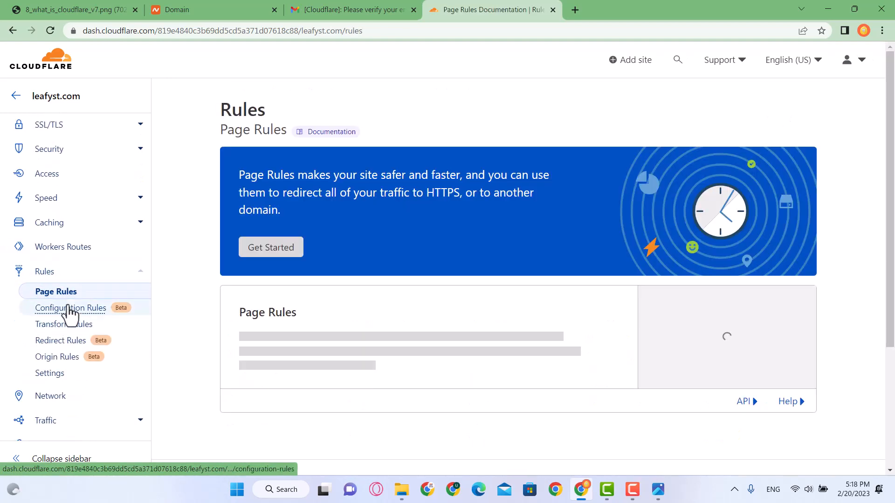
pyautogui.scroll(-5, 337, 329)
pyautogui.click(67, 308)
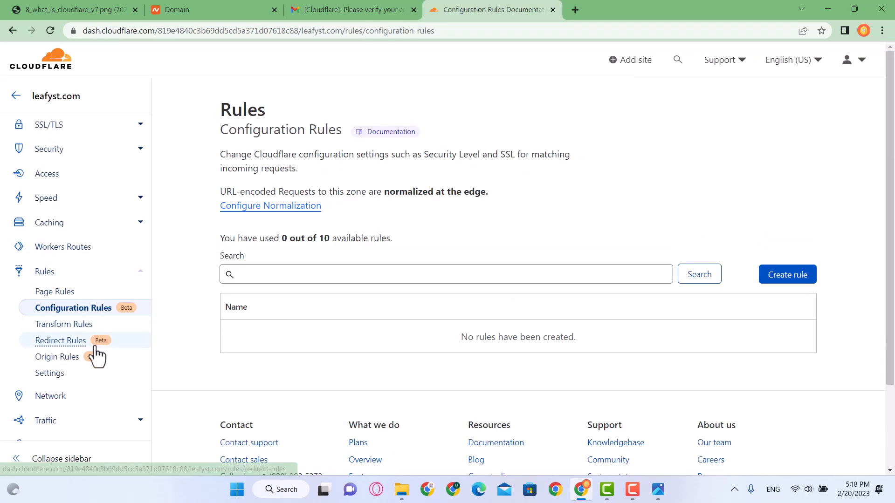
pyautogui.scroll(-2, 63, 395)
pyautogui.click(67, 362)
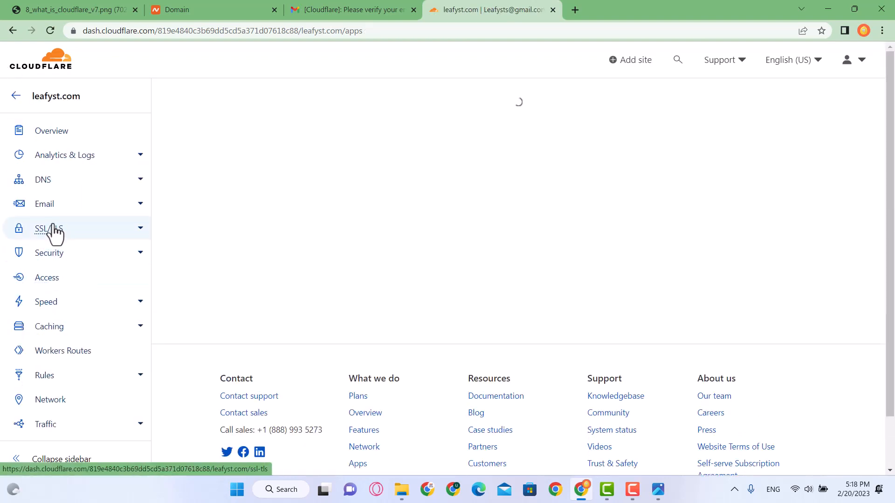
# Expand the SSL/TLS and Security sections to review their available subpages, and look over the popular apps
pyautogui.click(142, 228)
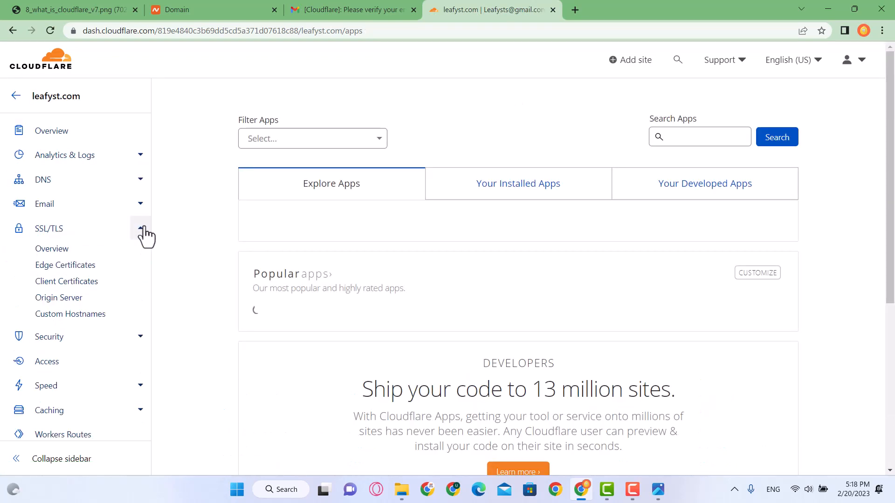
pyautogui.click(139, 337)
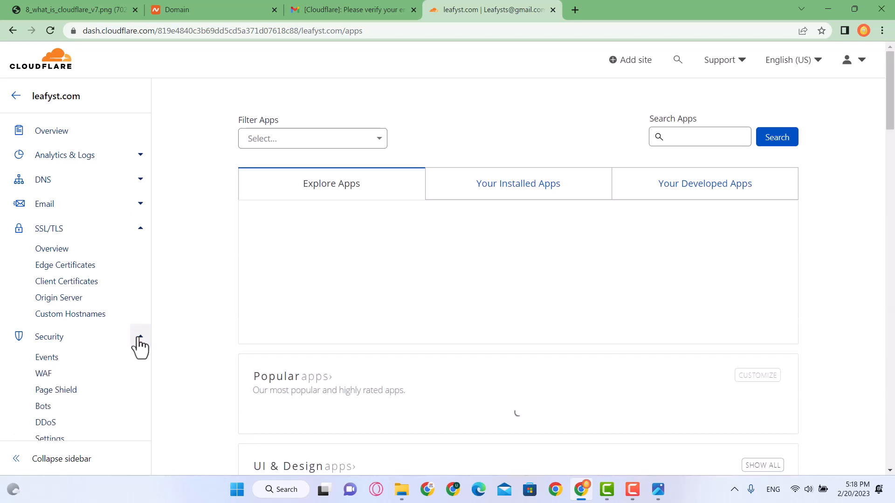
pyautogui.scroll(-2, 246, 285)
pyautogui.scroll(3, 87, 271)
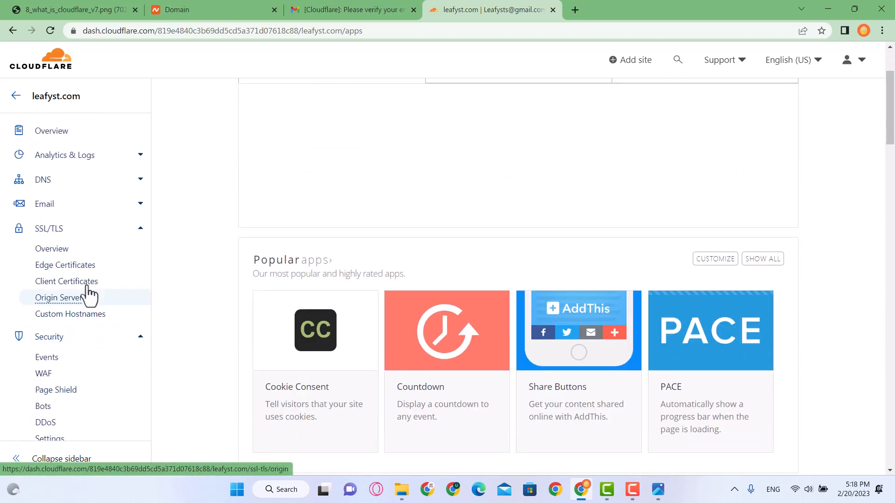
pyautogui.scroll(1, 64, 221)
# Check the site protection status on the domain's Overview page, and switch to the leafyst.com details page on Namecheap
pyautogui.click(57, 140)
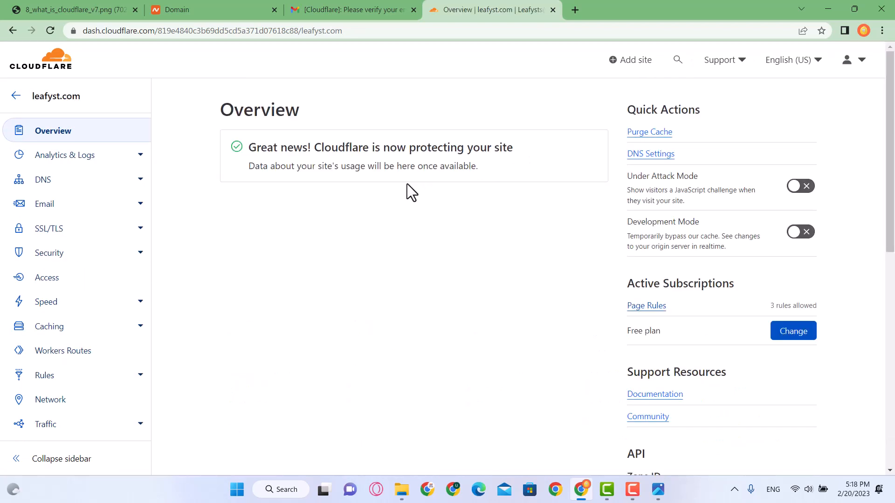
pyautogui.moveTo(250, 222); pyautogui.dragTo(522, 220)
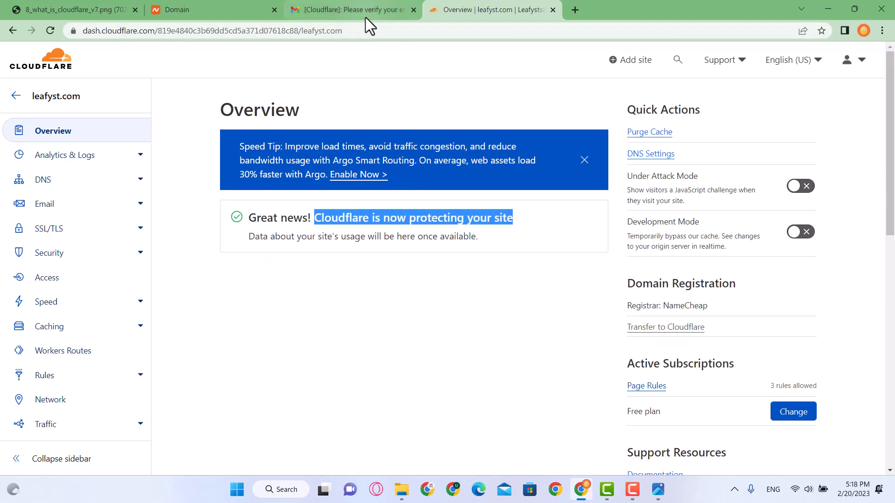
pyautogui.click(225, 6)
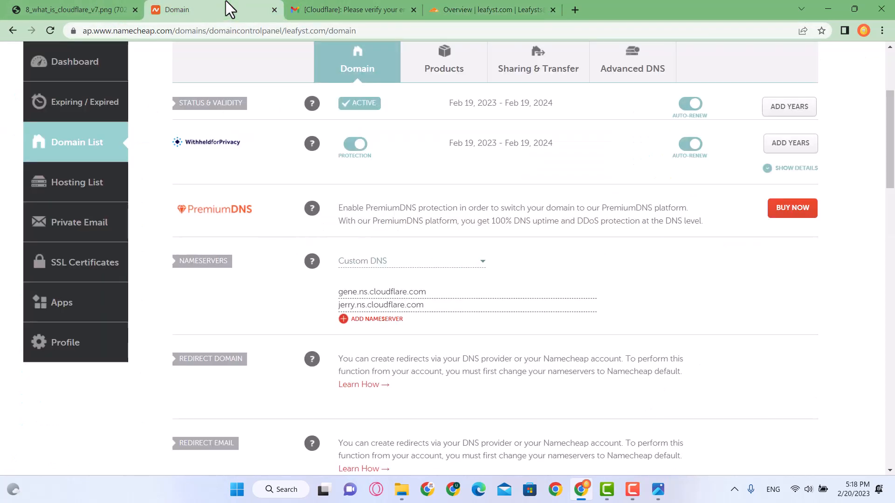
pyautogui.scroll(4, 394, 240)
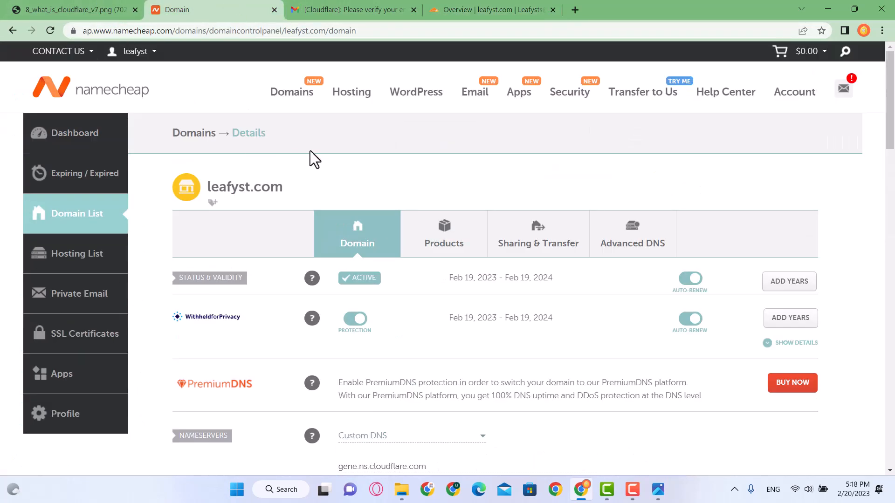